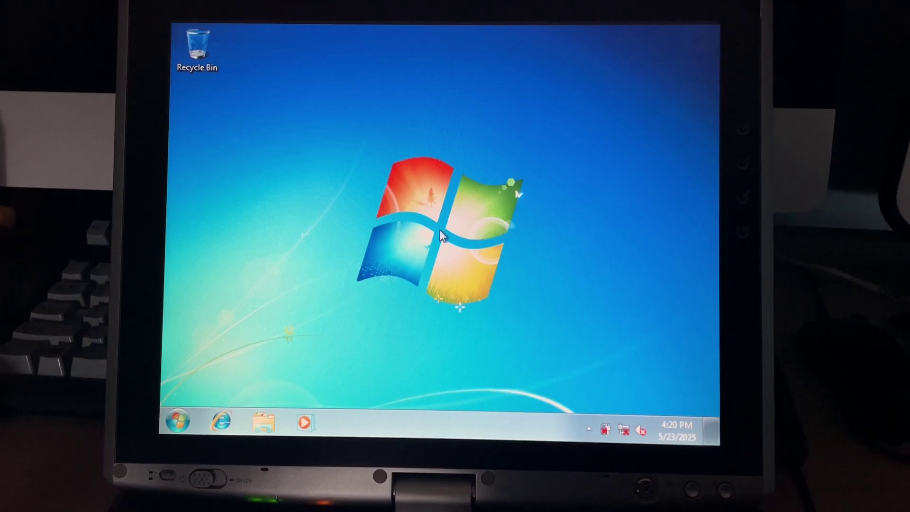
Step: Show the System page (Windows 7 Professional SP1, Pentium M, 1.25 GB RAM) and close CPU-Z
left_click(177, 427)
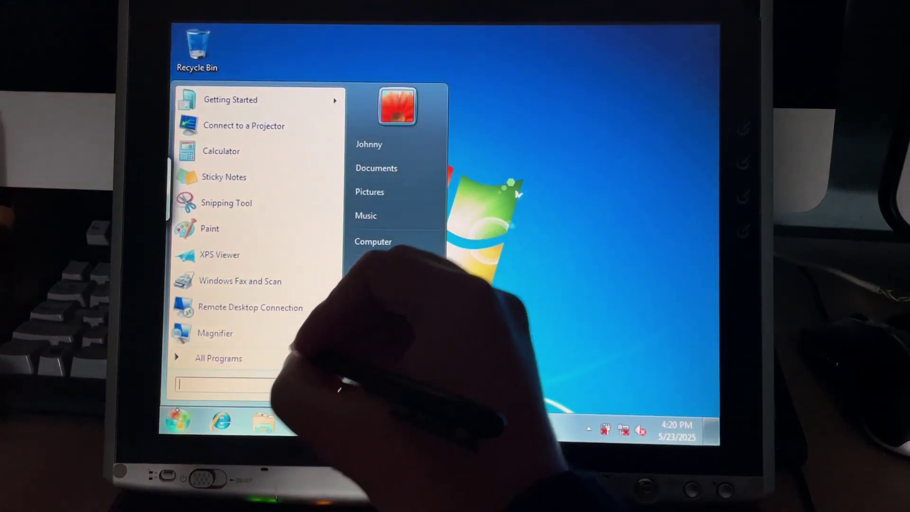
right_click(425, 254)
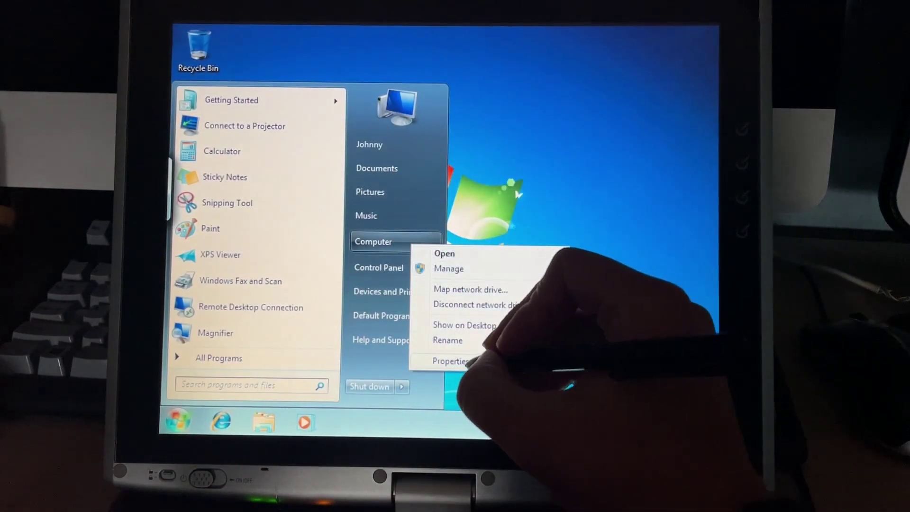
left_click(439, 361)
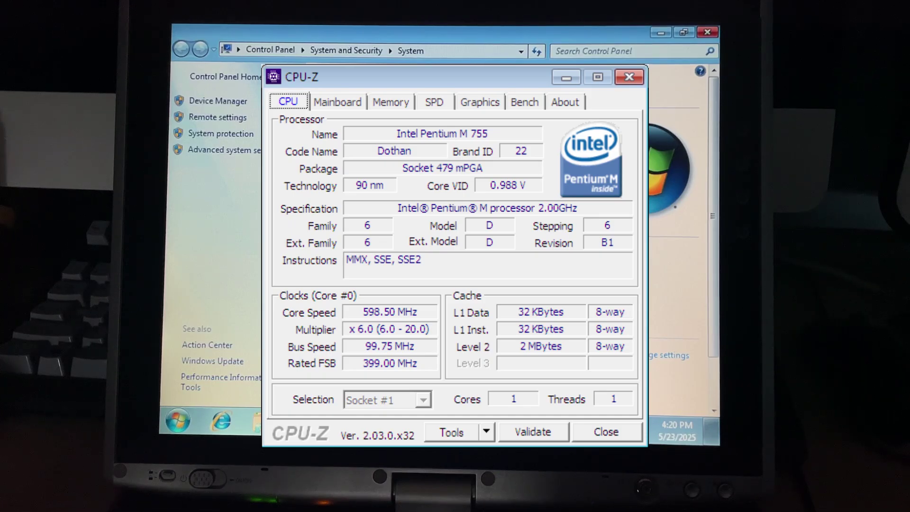
key("alt+F4")
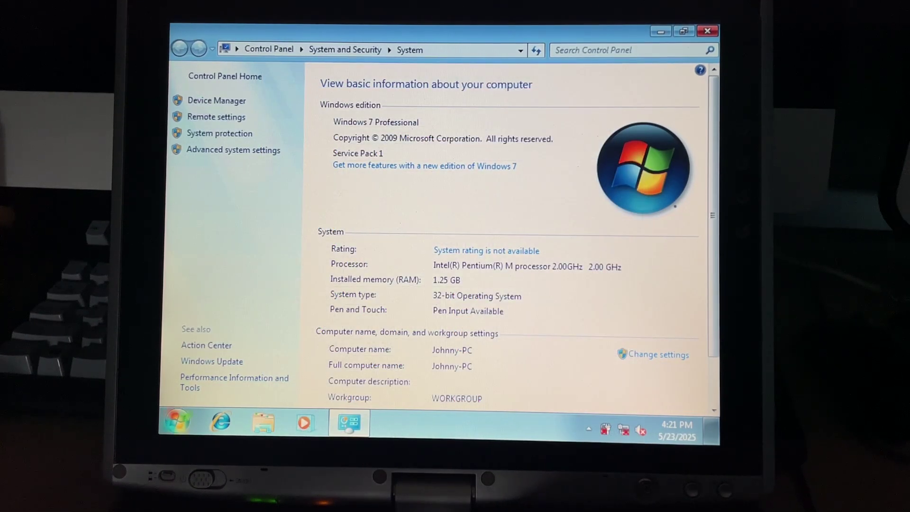
key("super")
type("cmd")
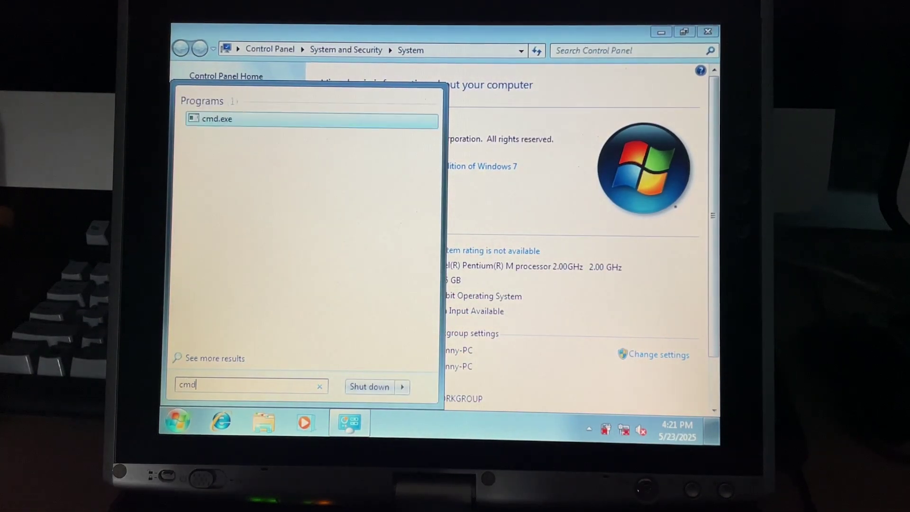
Step: Run cd Downloads and Coreinfo.exe in Command Prompt, review the output, then close it
key("Return")
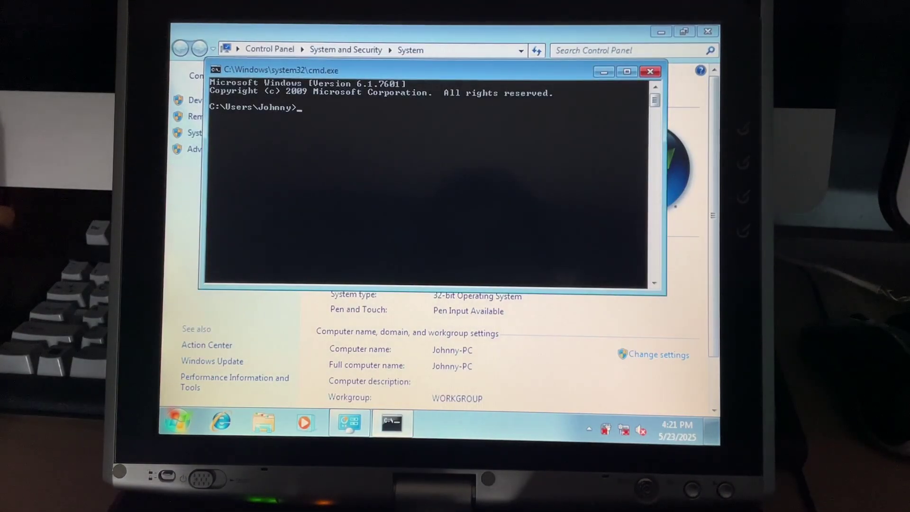
type("cd Downloads")
key("Return")
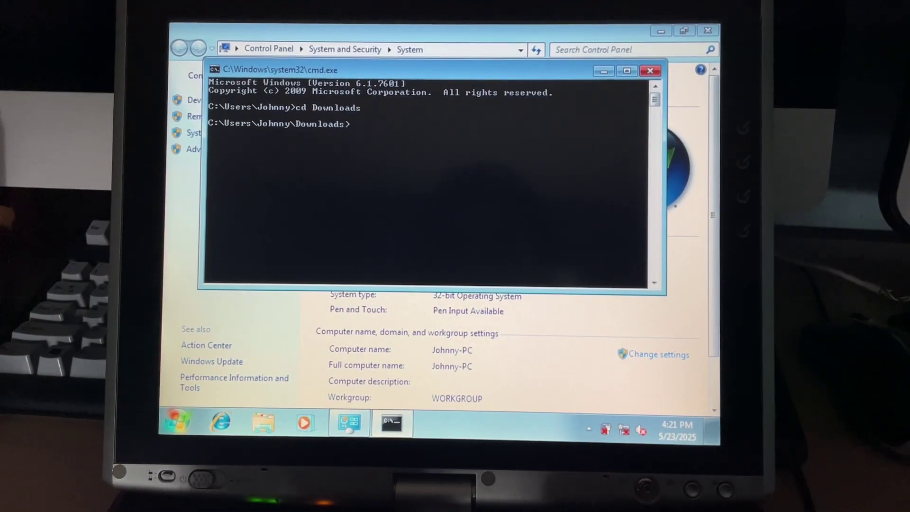
type("Co")
key("Tab")
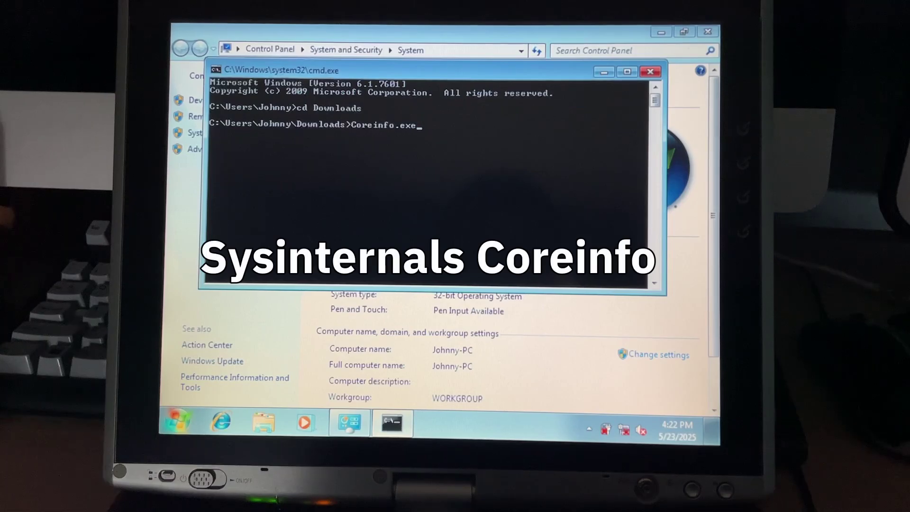
key("Return")
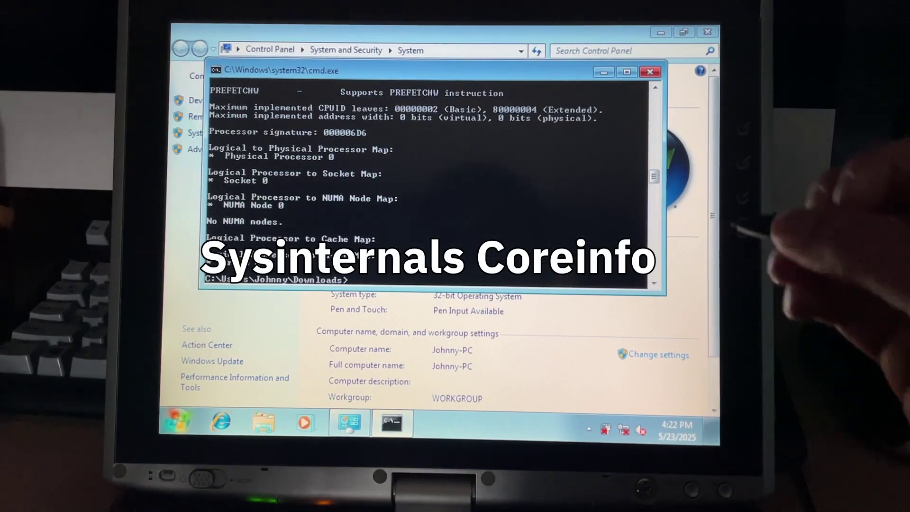
scroll(654, 175, "up", 10)
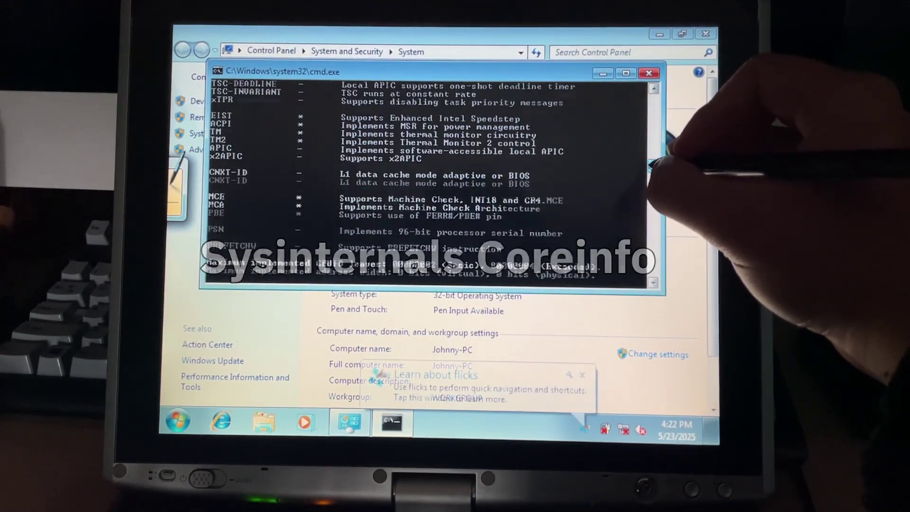
scroll(646, 158, "up", 15)
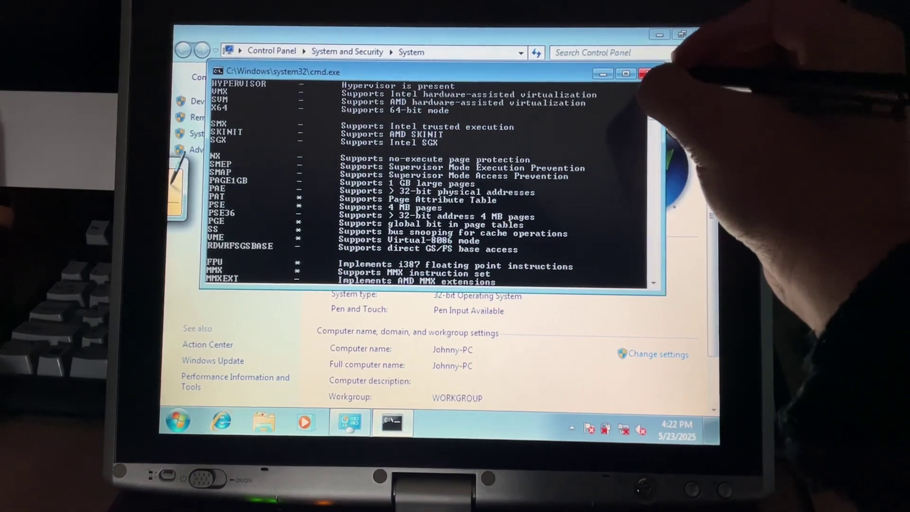
left_click(651, 71)
Step: Mount the Windows 8.1 ISO in Downloads as drive E: (DVD-ROM) and dismiss AutoPlay
left_click(263, 422)
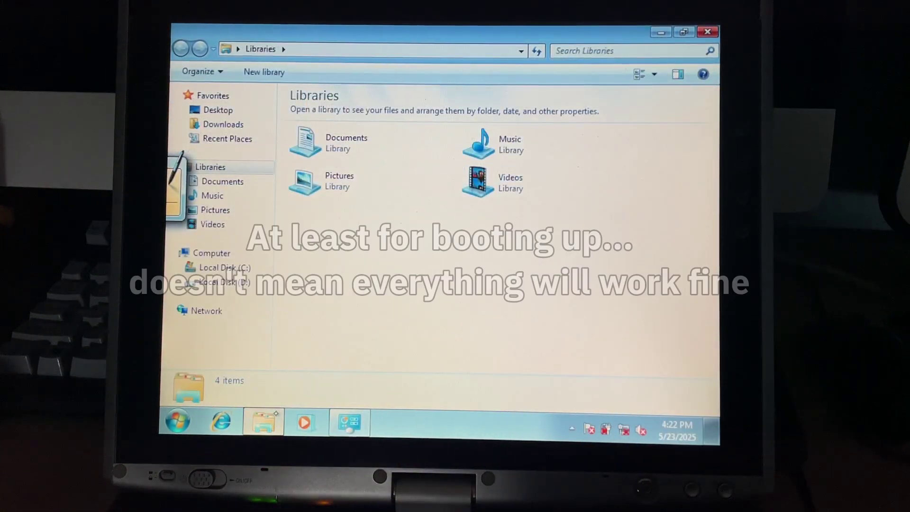
left_click(222, 124)
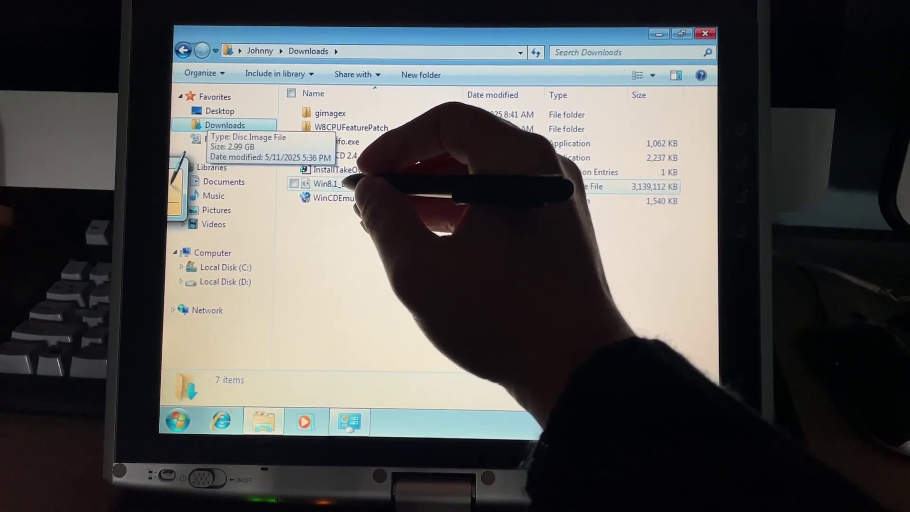
right_click(349, 183)
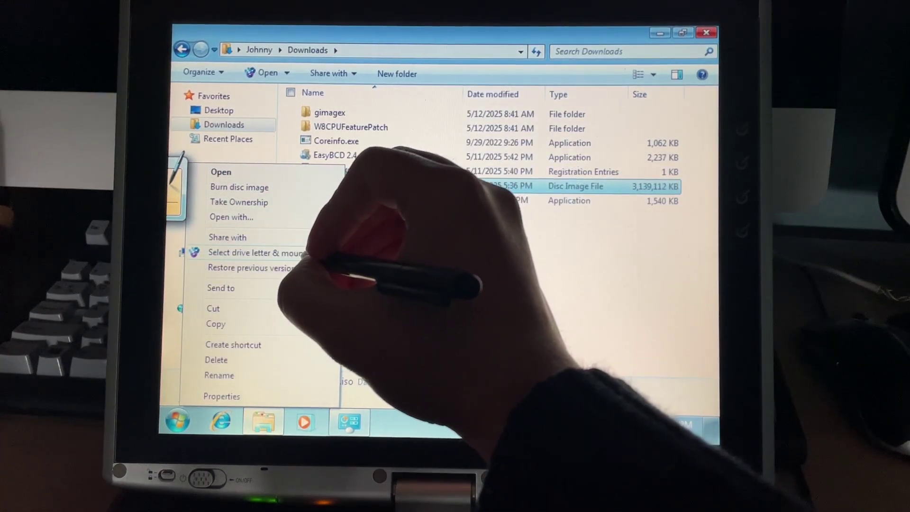
left_click(299, 252)
left_click(469, 192)
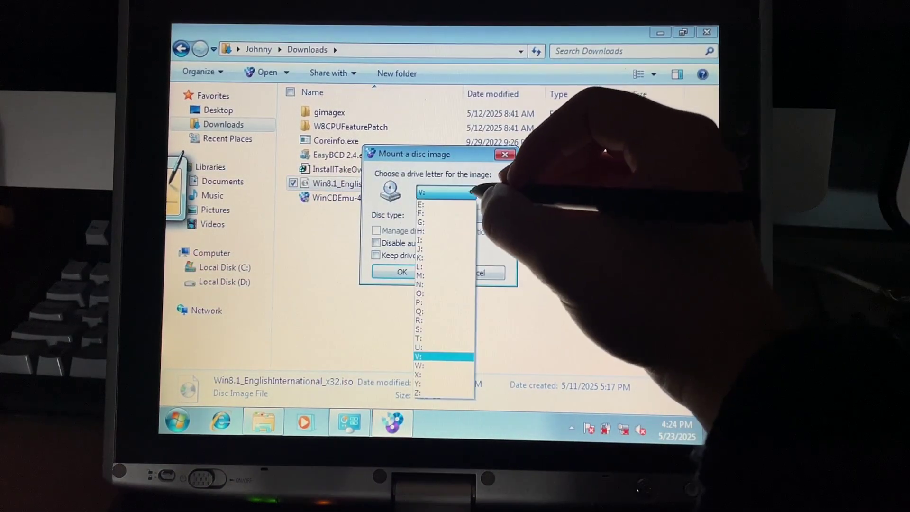
left_click(434, 204)
left_click(483, 216)
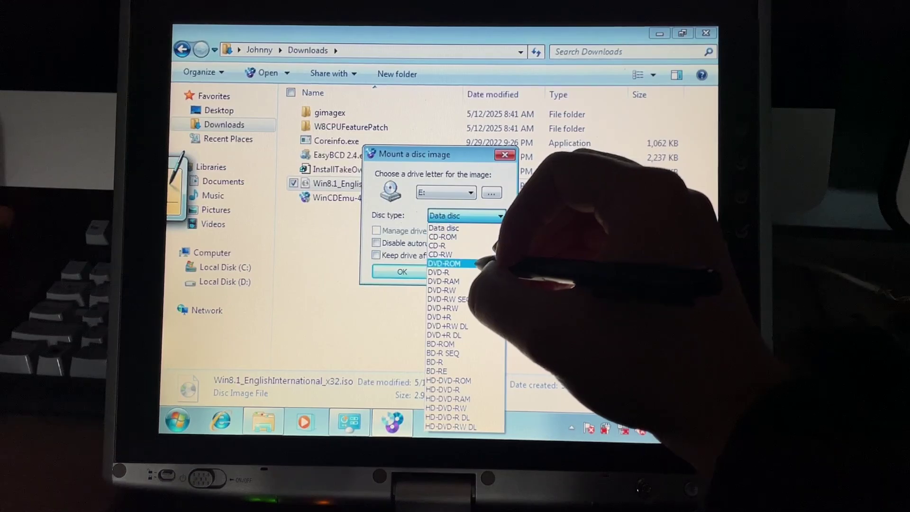
left_click(445, 263)
left_click(402, 272)
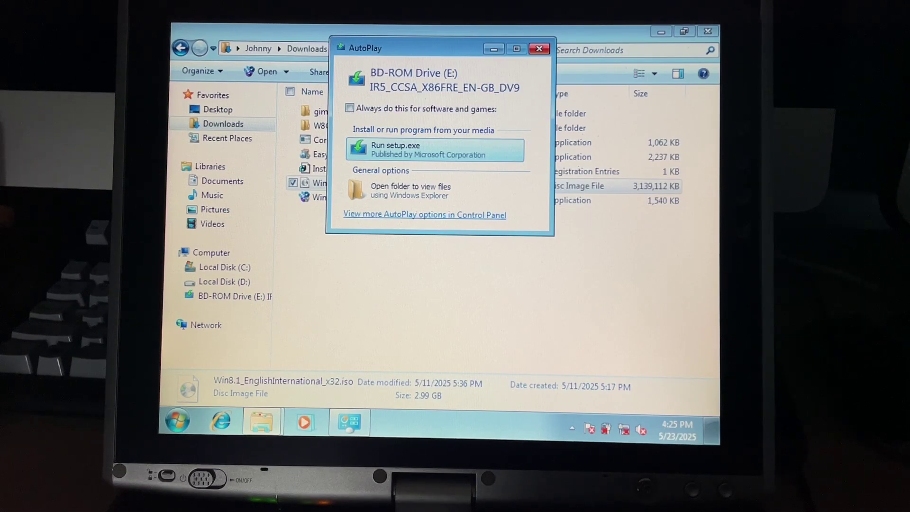
left_click(538, 48)
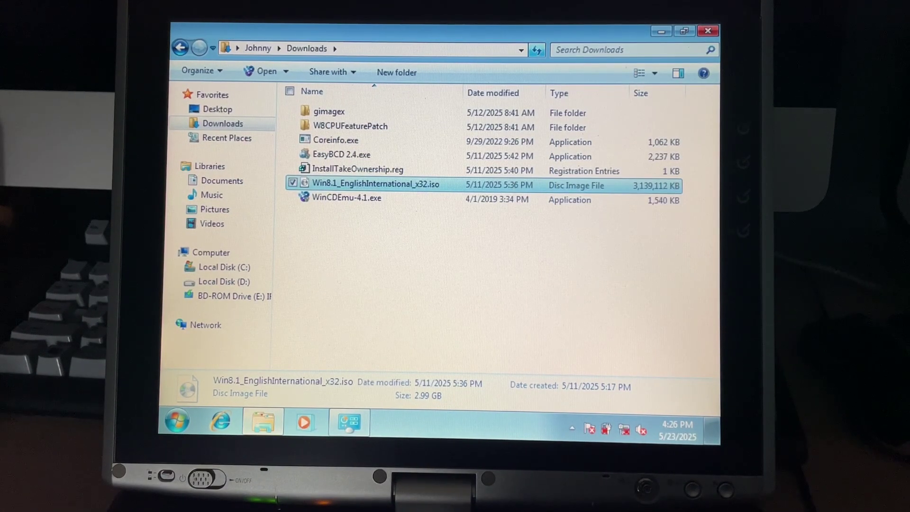
key("super")
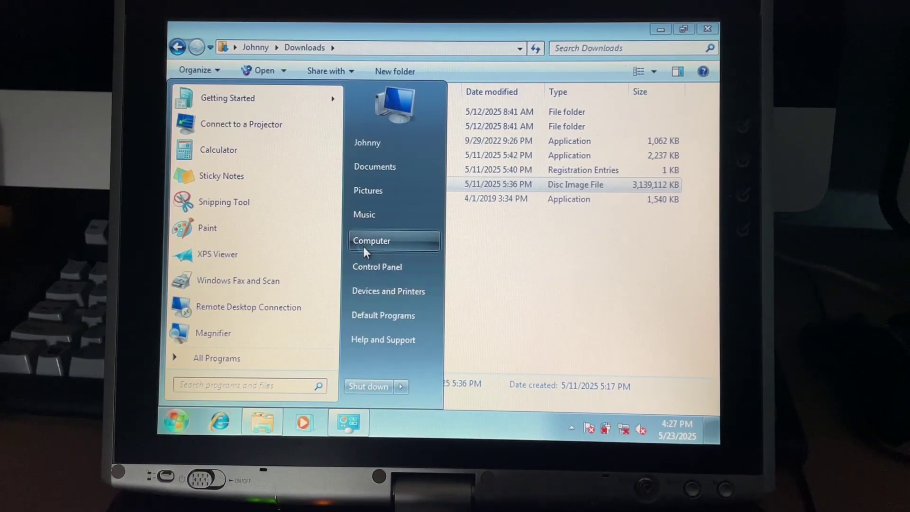
Step: Quick-format partition D: as NTFS in Disk Management, confirming the data erase
right_click(362, 244)
left_click(384, 275)
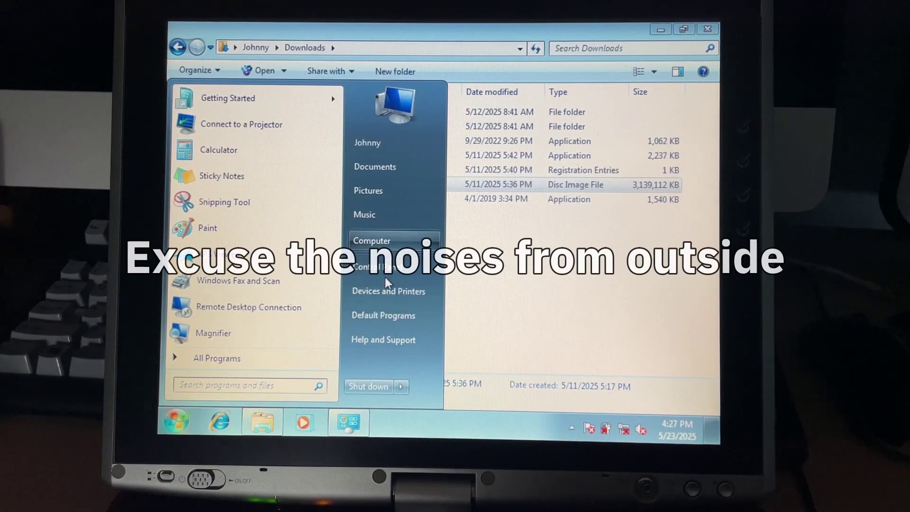
left_click(260, 199)
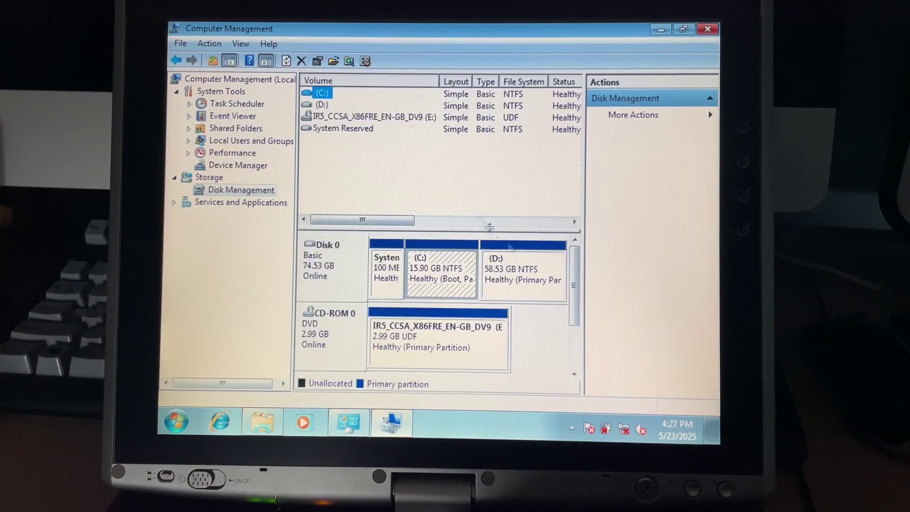
left_click(523, 268)
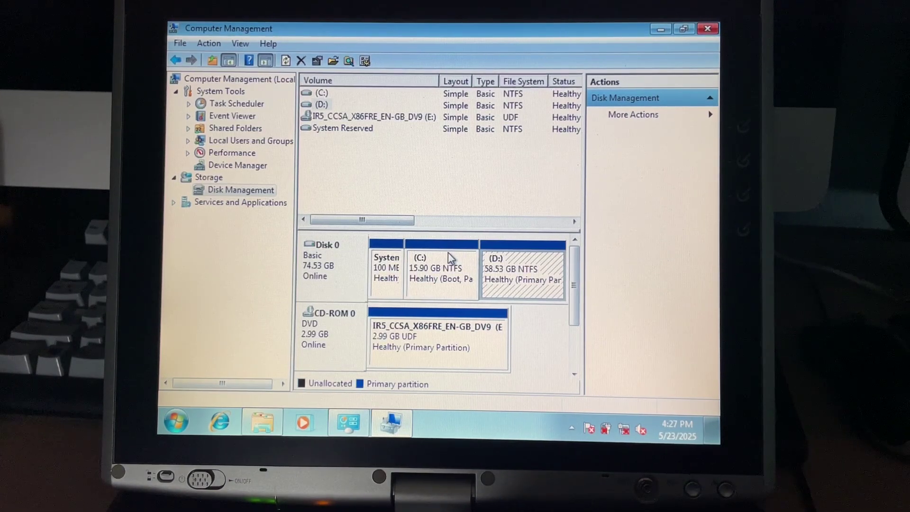
right_click(517, 268)
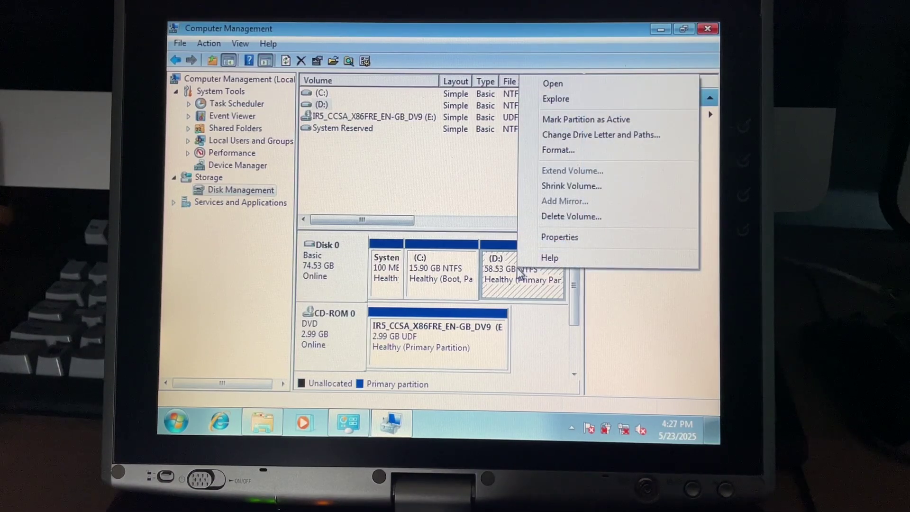
left_click(535, 150)
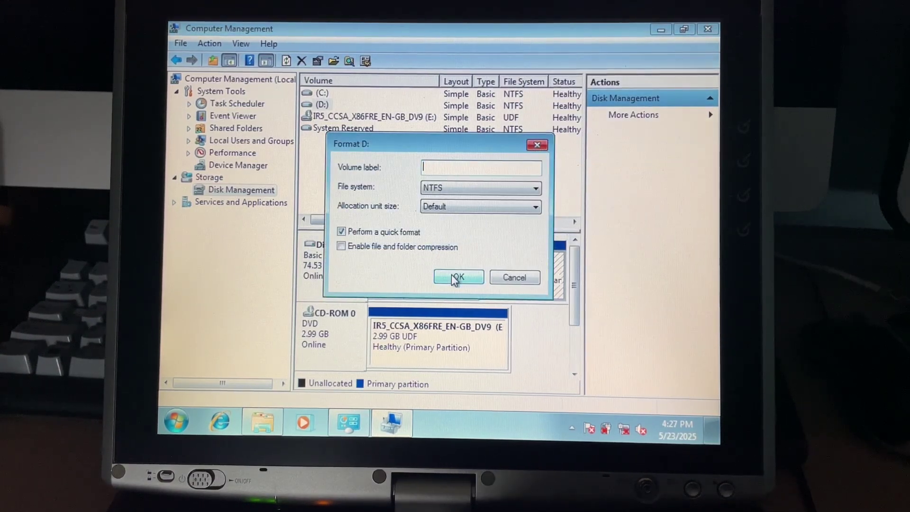
left_click(455, 277)
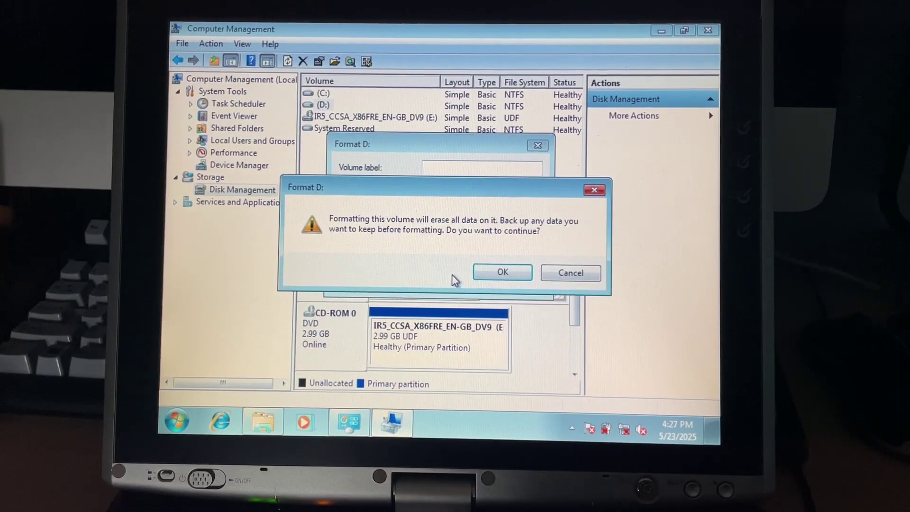
left_click(500, 277)
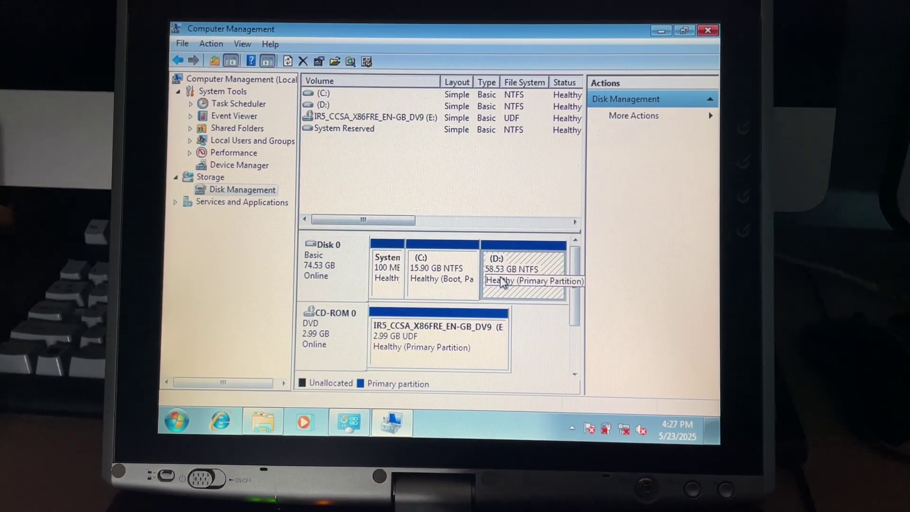
key("alt+Tab")
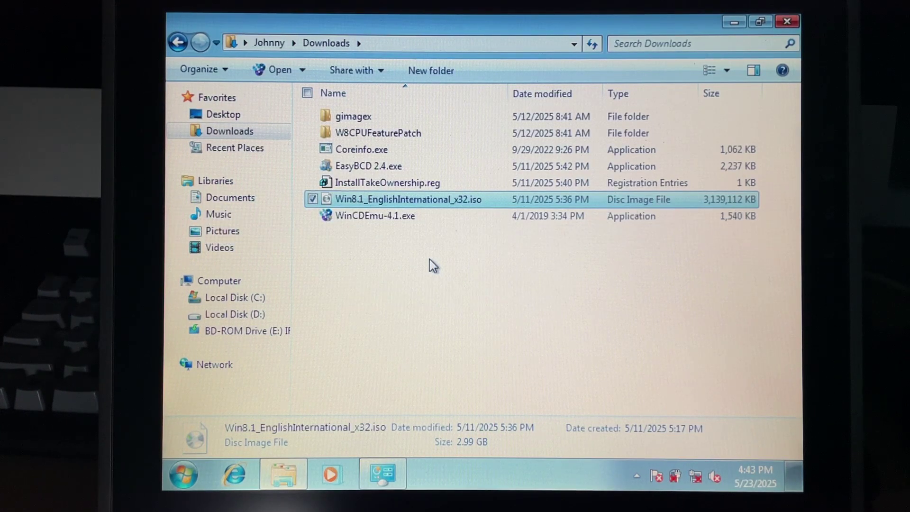
Step: Launch gimagex.exe from the gimagex\x86 folder with administrator approval
double_click(356, 118)
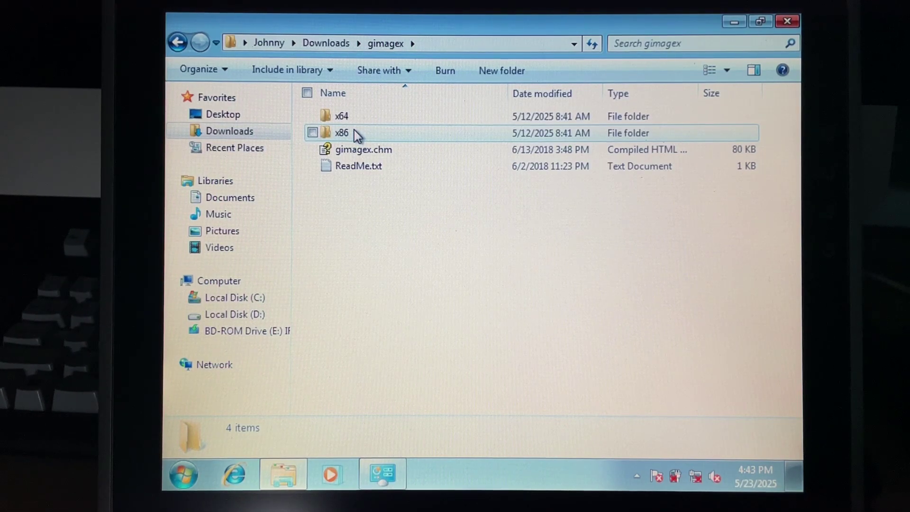
double_click(354, 131)
double_click(341, 116)
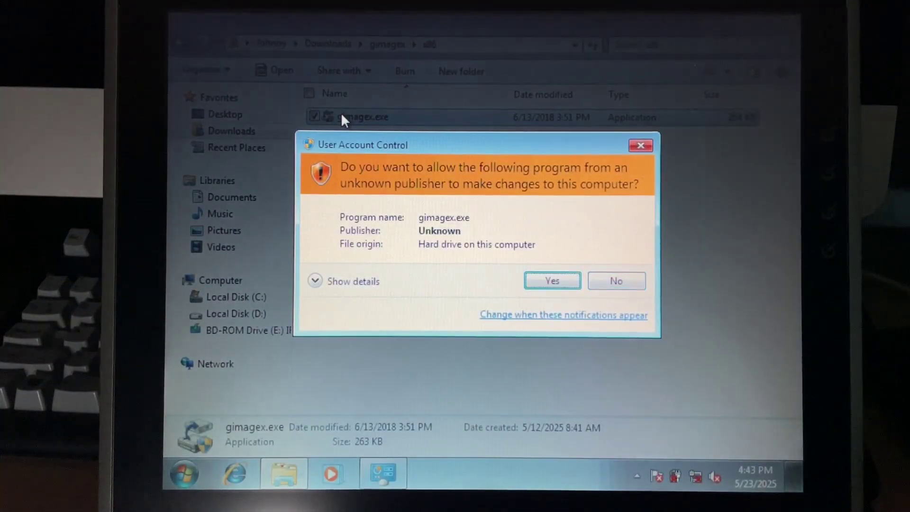
key("Return")
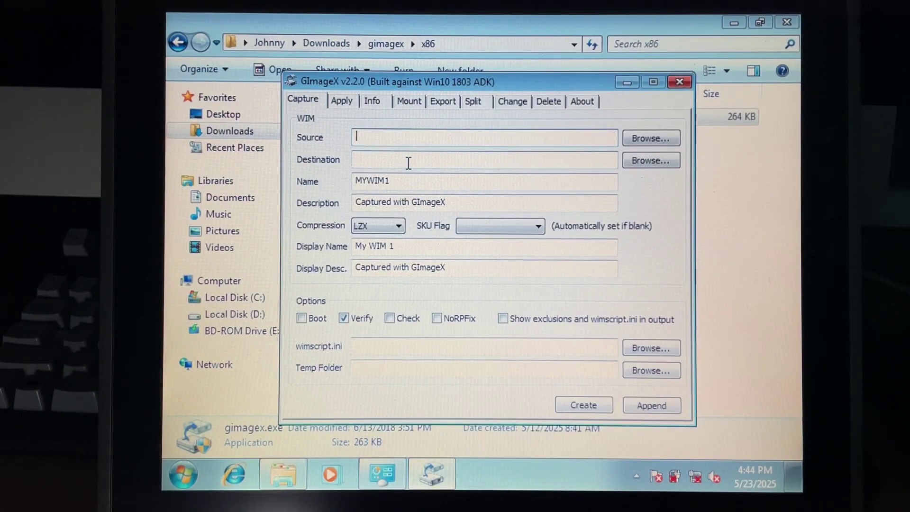
Step: Set the Apply tab source to E:\sources\install.wim
left_click(339, 102)
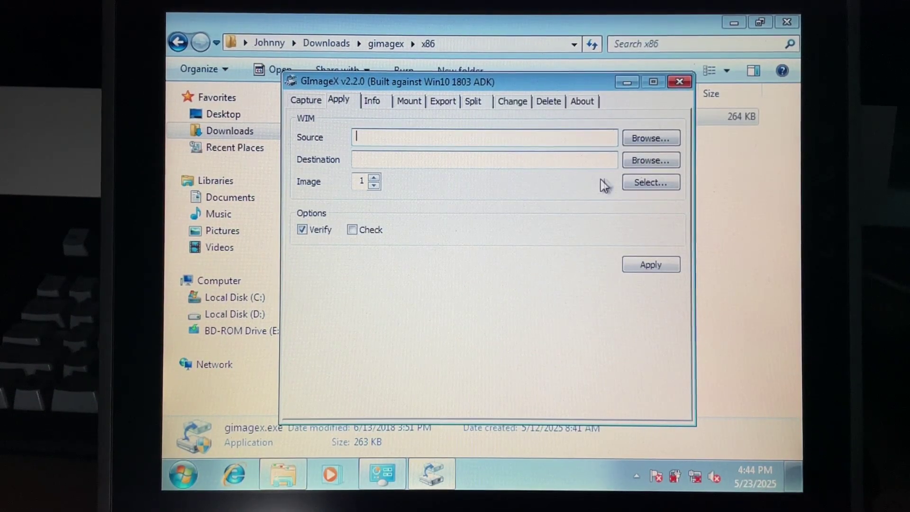
left_click(673, 137)
left_click(333, 280)
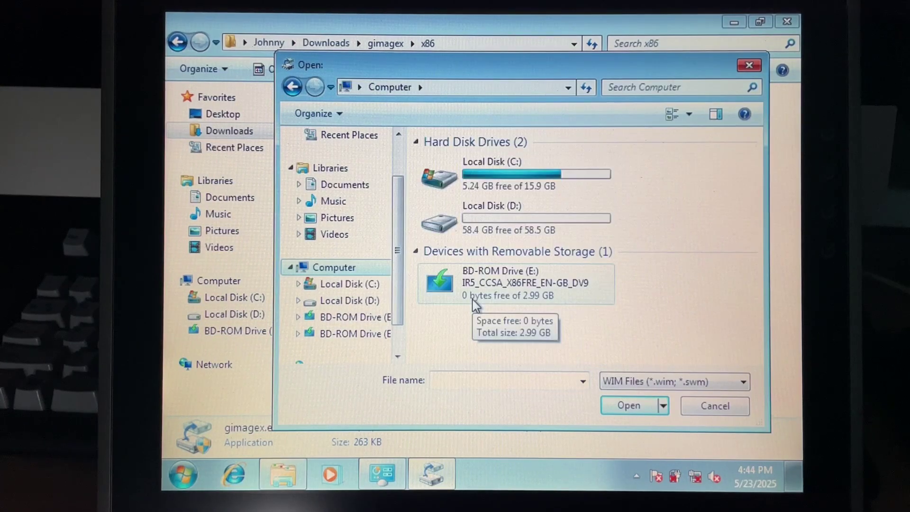
double_click(473, 300)
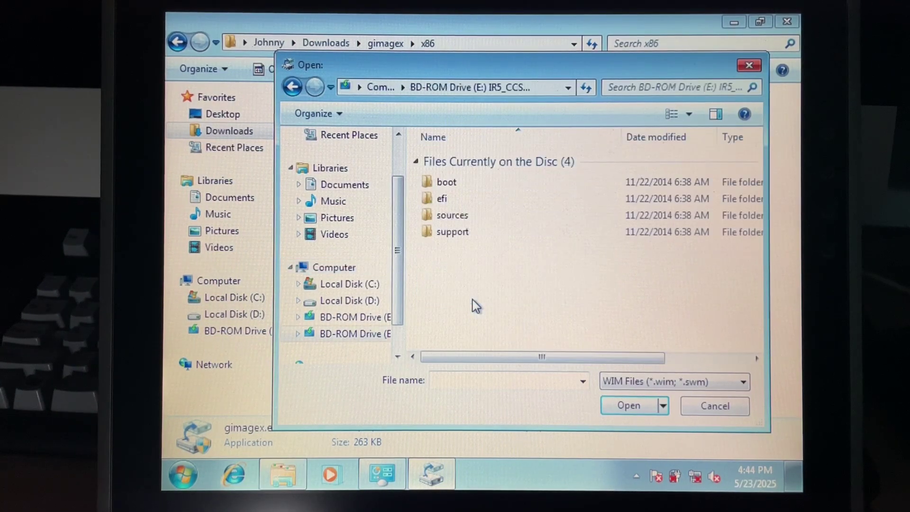
left_click(467, 210)
double_click(467, 214)
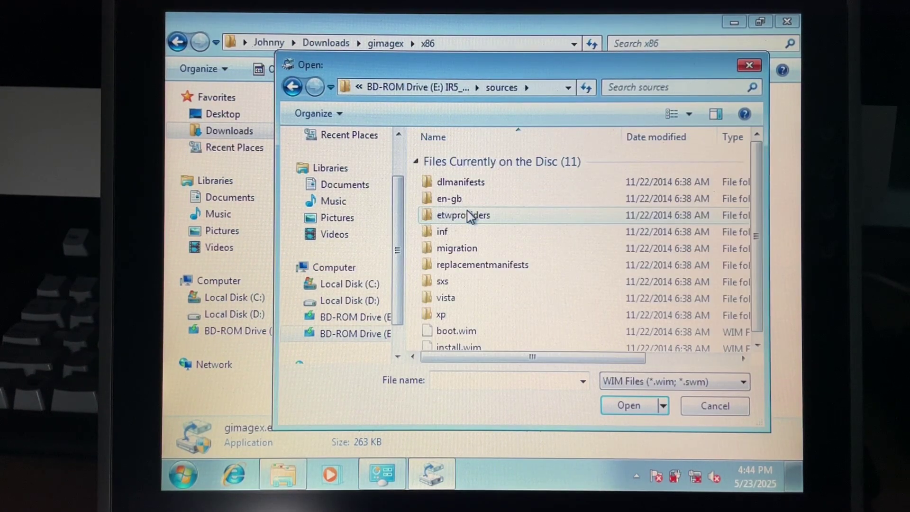
scroll(756, 223, "down", 1)
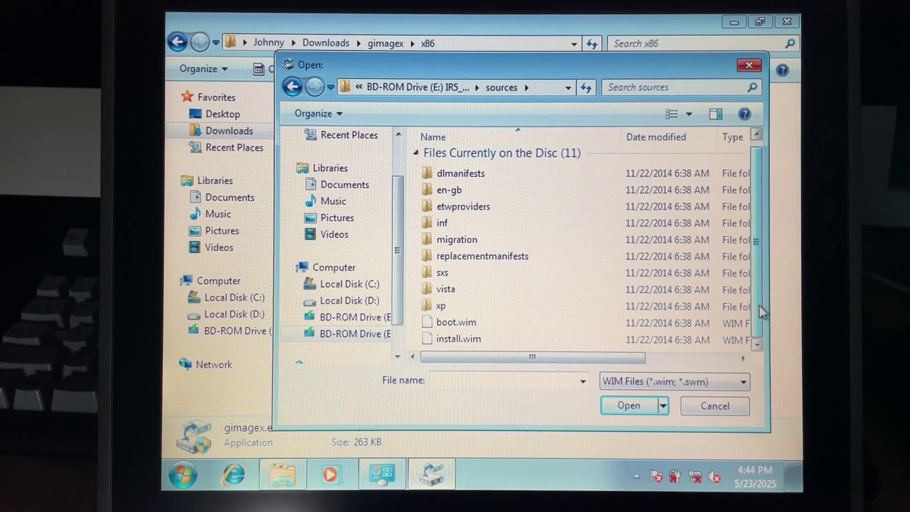
double_click(488, 345)
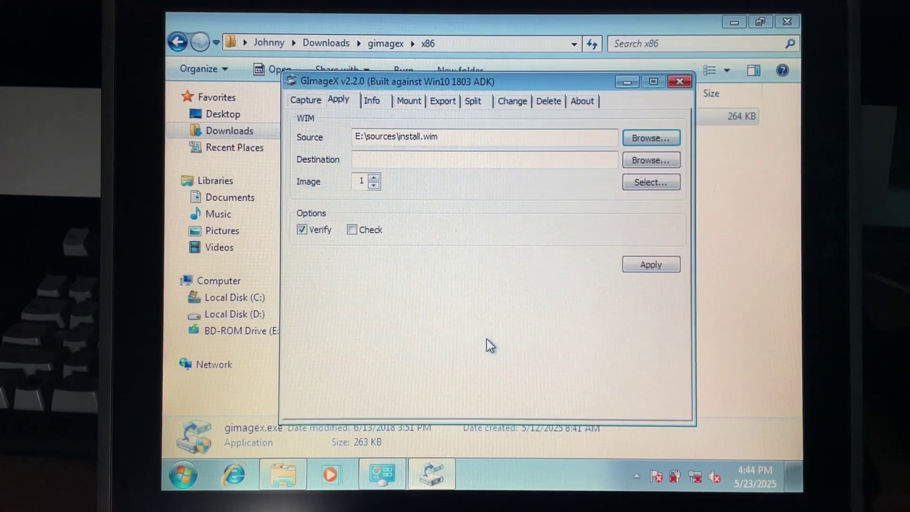
Step: Set destination D:\, pick image 1 (Windows 8.1 Pro), turn off Verify, and apply
left_click(635, 165)
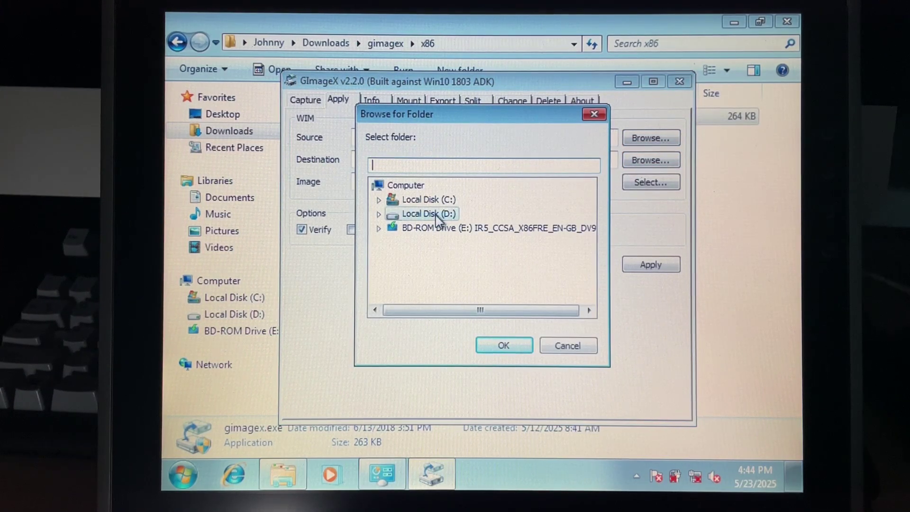
left_click(435, 215)
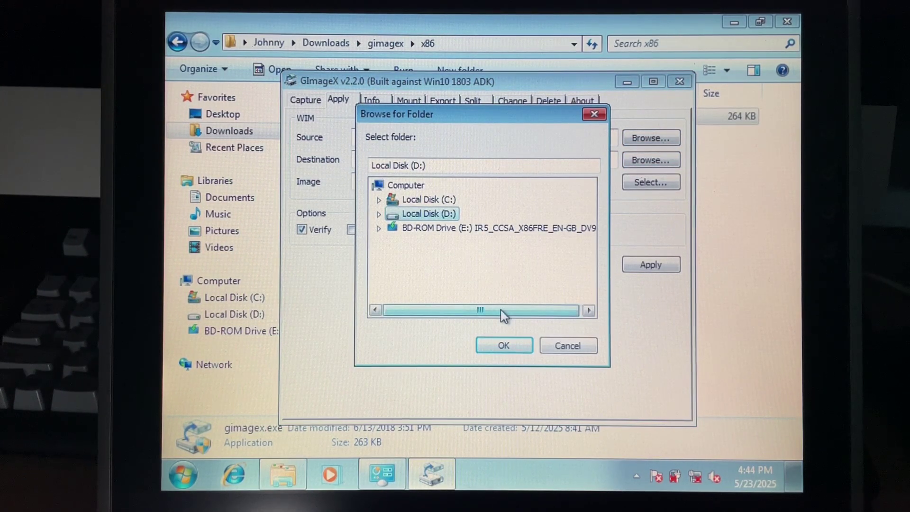
left_click(519, 339)
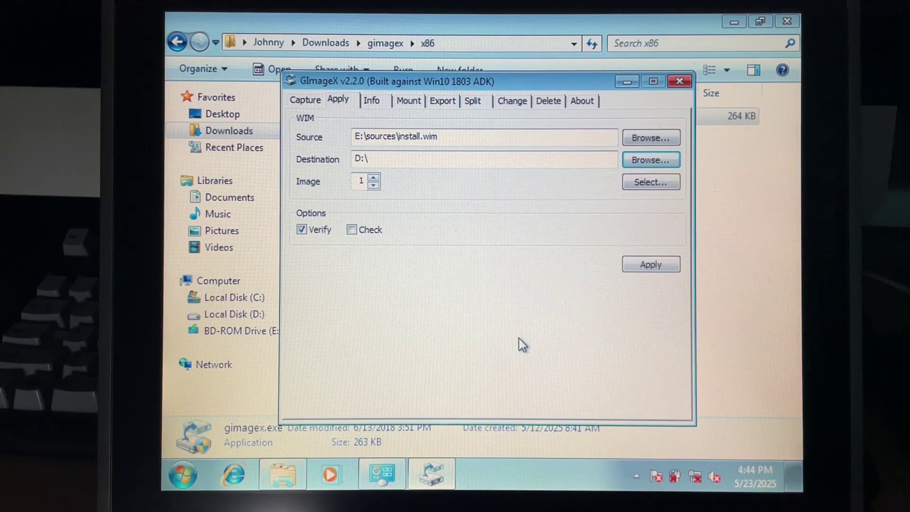
left_click(632, 187)
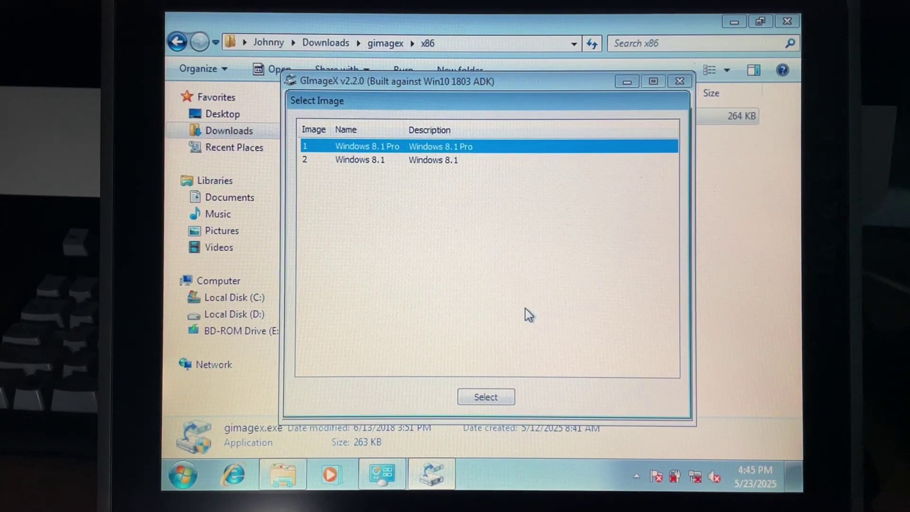
left_click(476, 395)
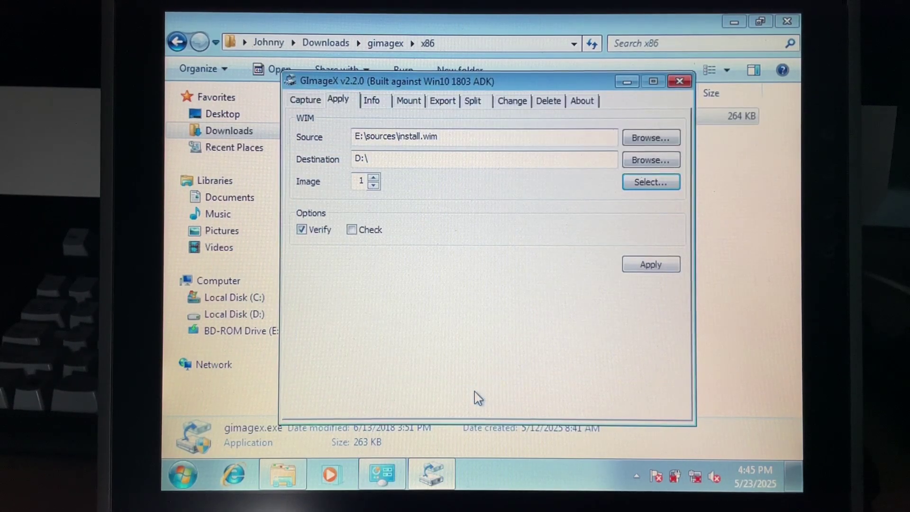
left_click(302, 230)
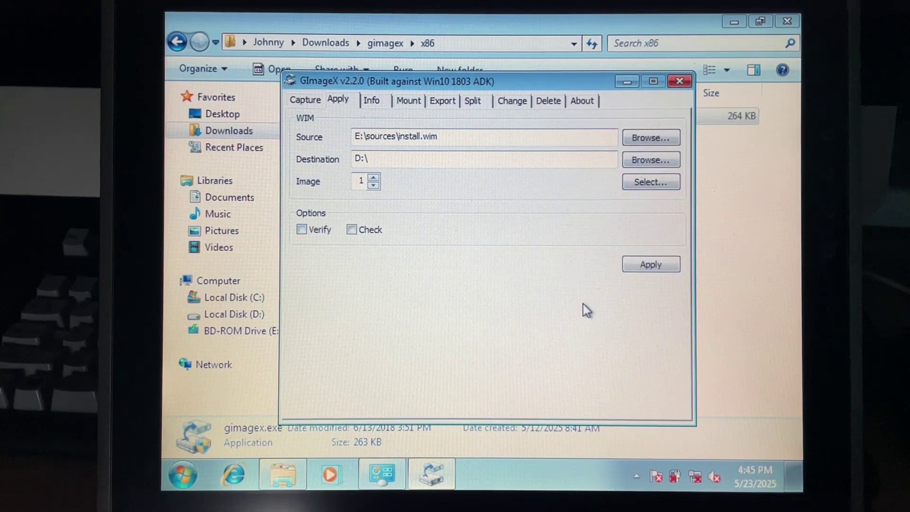
left_click(663, 271)
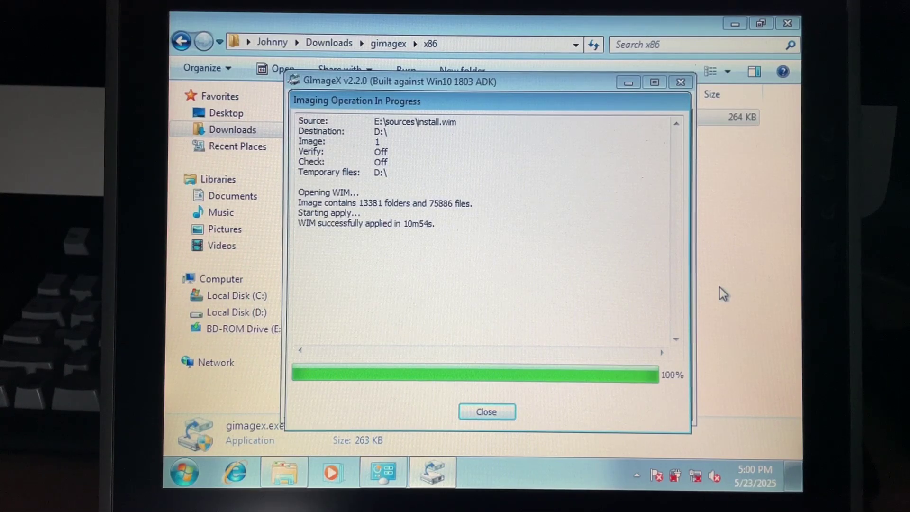
Step: Close GImageX and run Downloads\W8CPUFeaturePatch\W8CPUFeaturePatch.exe with UAC approval
left_click(486, 412)
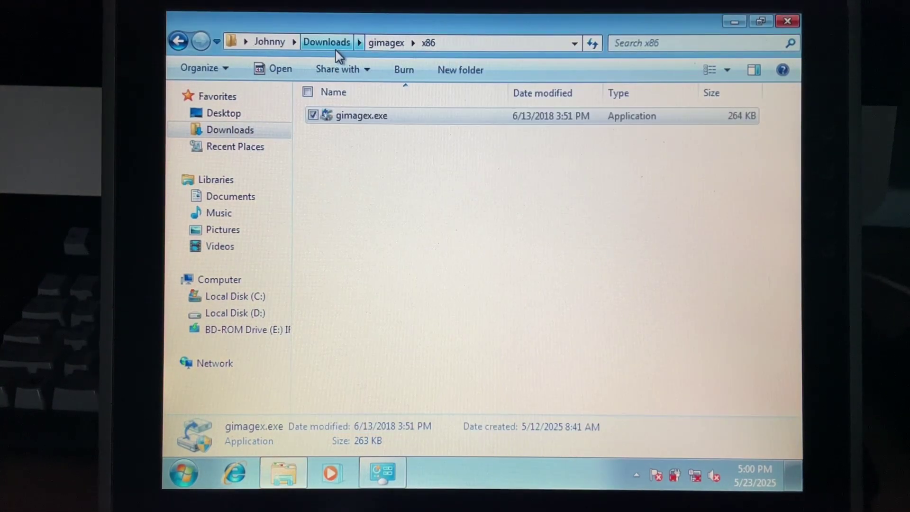
left_click(327, 43)
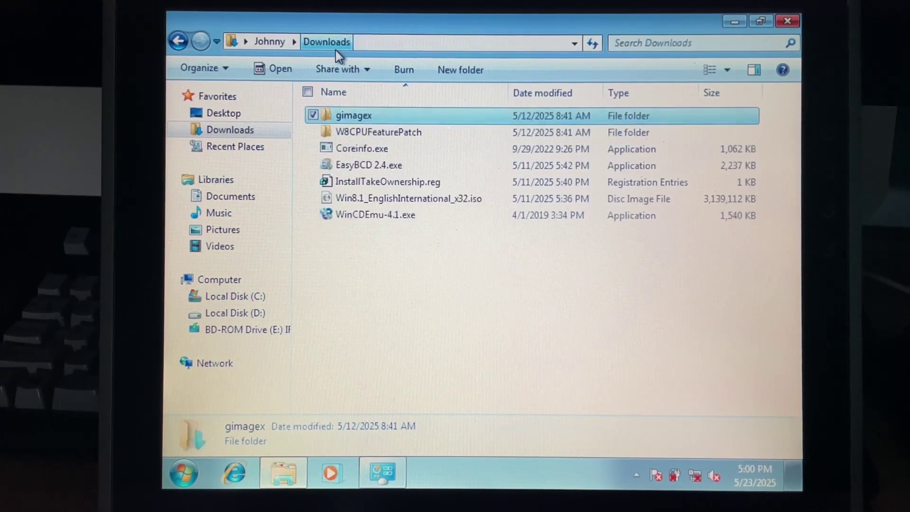
double_click(372, 135)
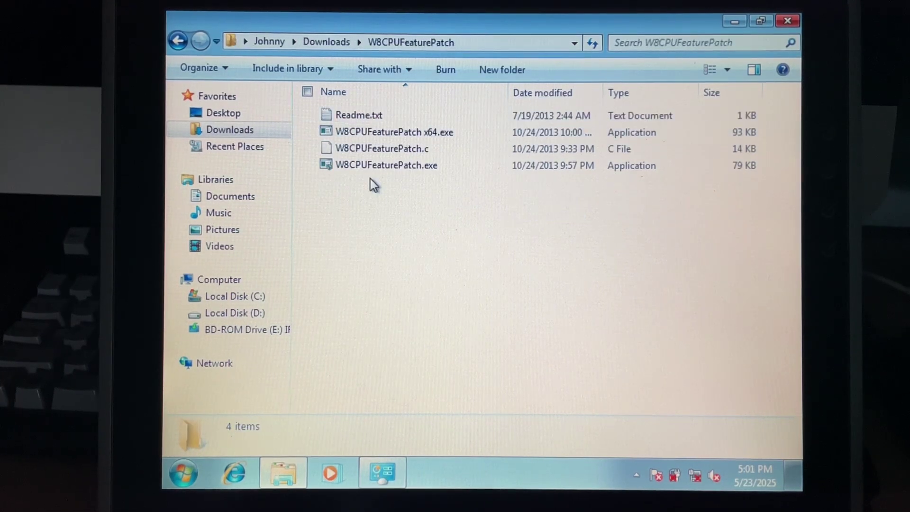
double_click(358, 169)
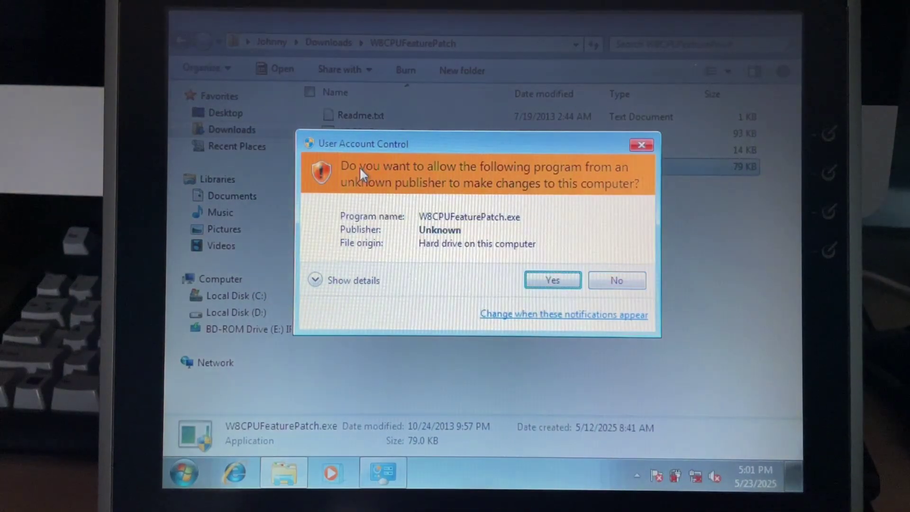
left_click(550, 278)
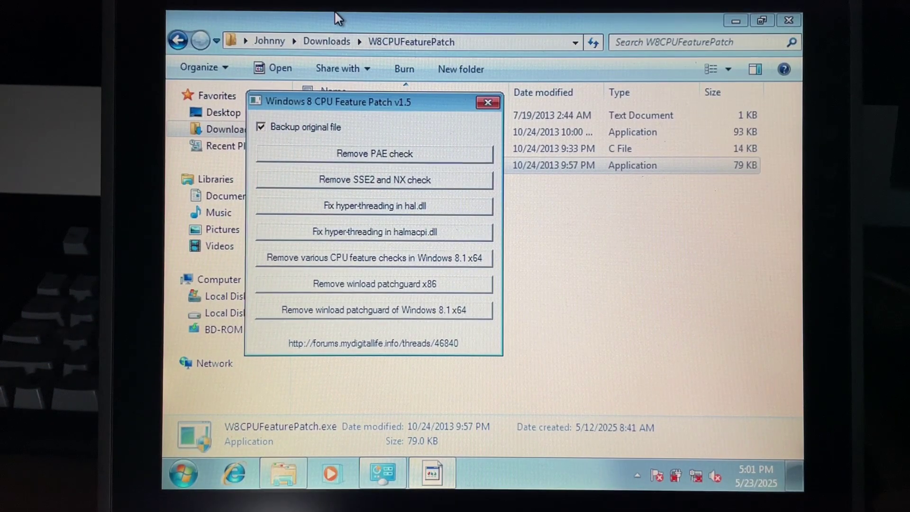
left_click(334, 43)
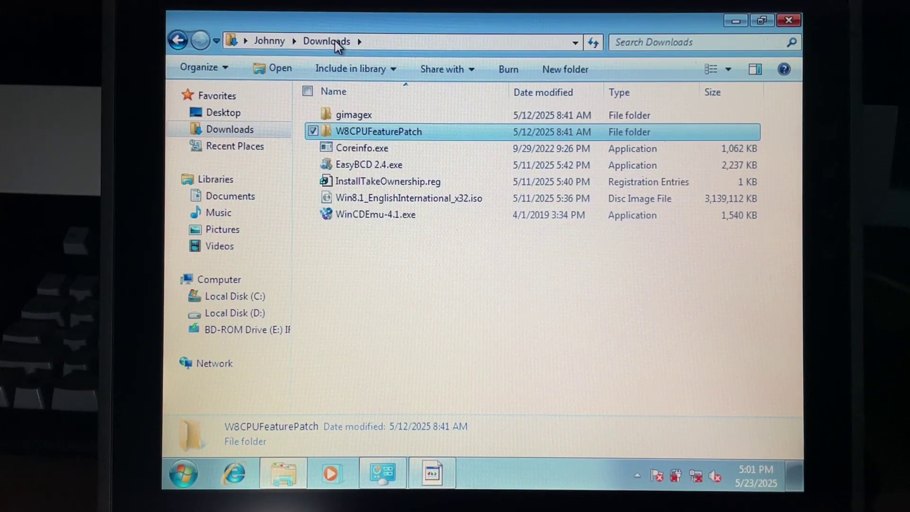
Step: Review InstallTakeOwnership.reg, then browse to the Windows folder on drive D:
right_click(349, 183)
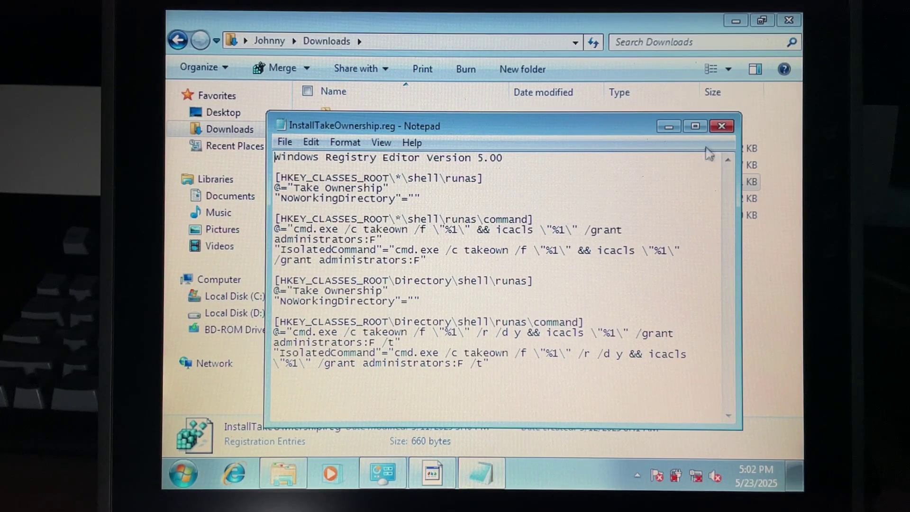
left_click(721, 125)
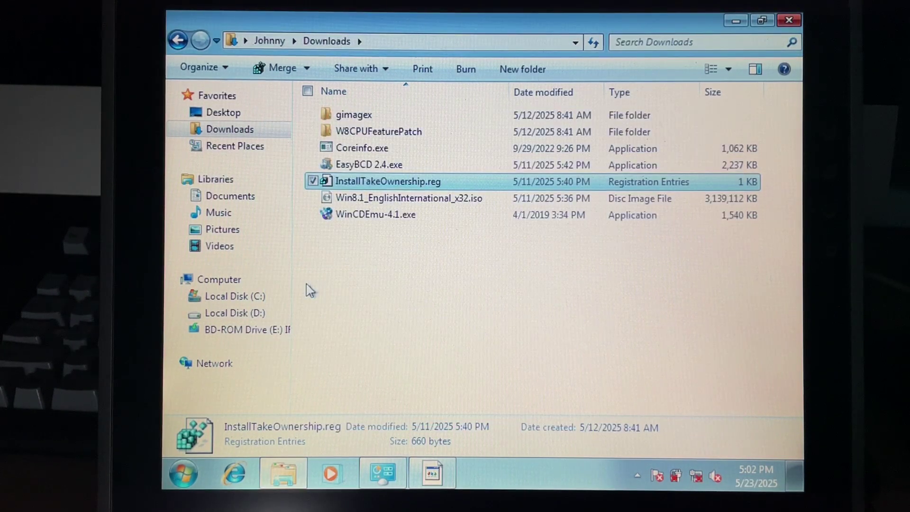
left_click(256, 314)
double_click(350, 179)
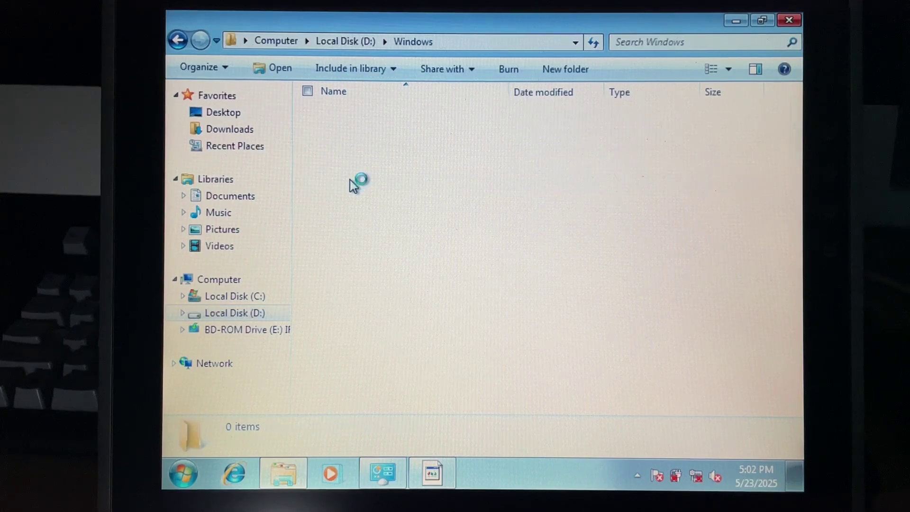
Step: Run Take Ownership on the System32 folder and approve the UAC prompt
key("s")
left_click(353, 277)
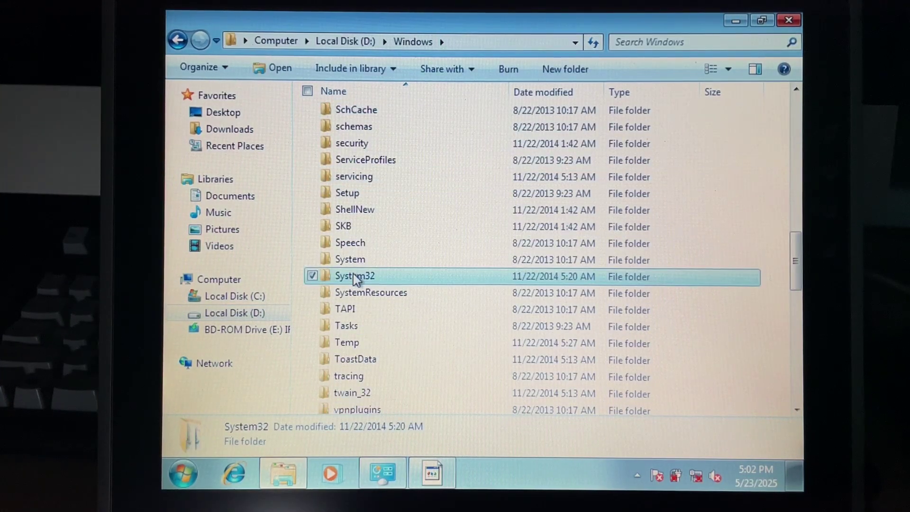
right_click(353, 277)
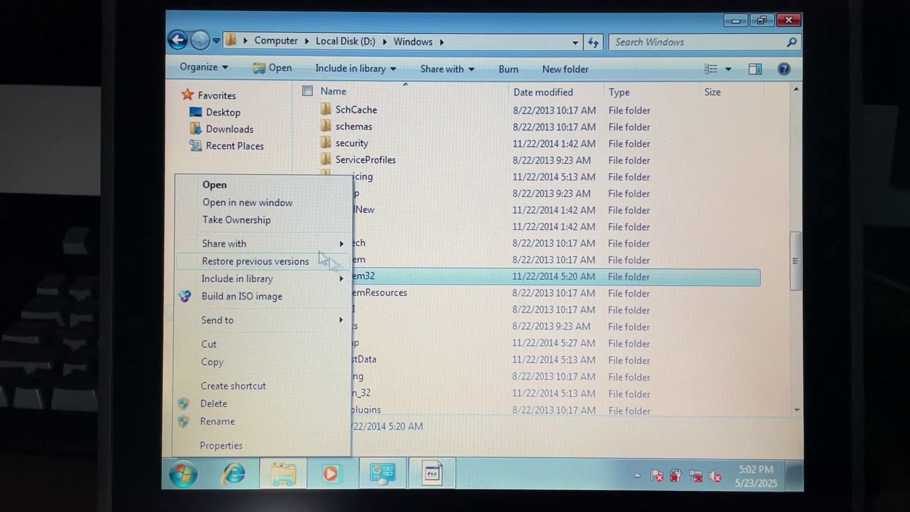
left_click(275, 223)
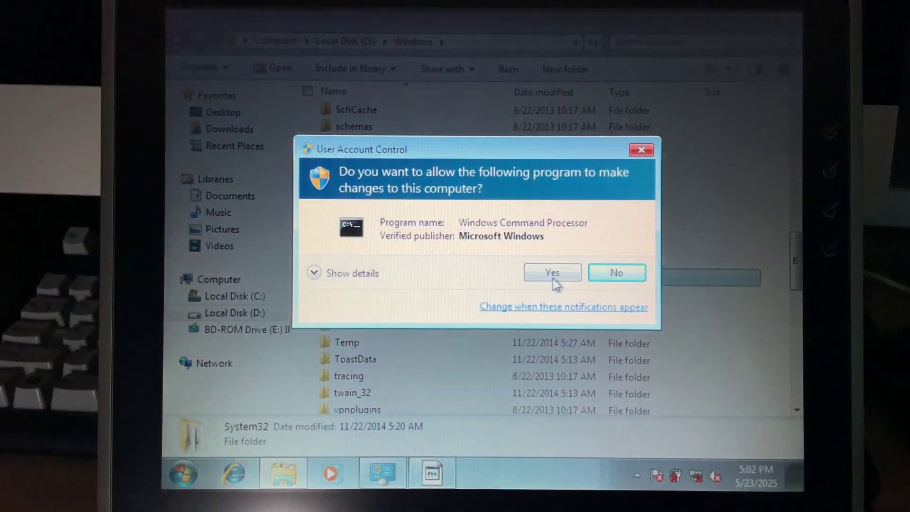
left_click(554, 273)
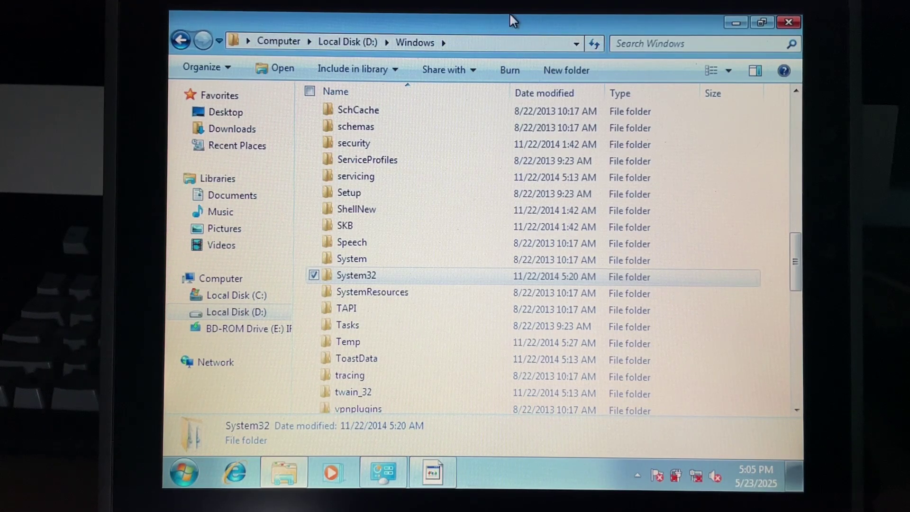
left_click(432, 473)
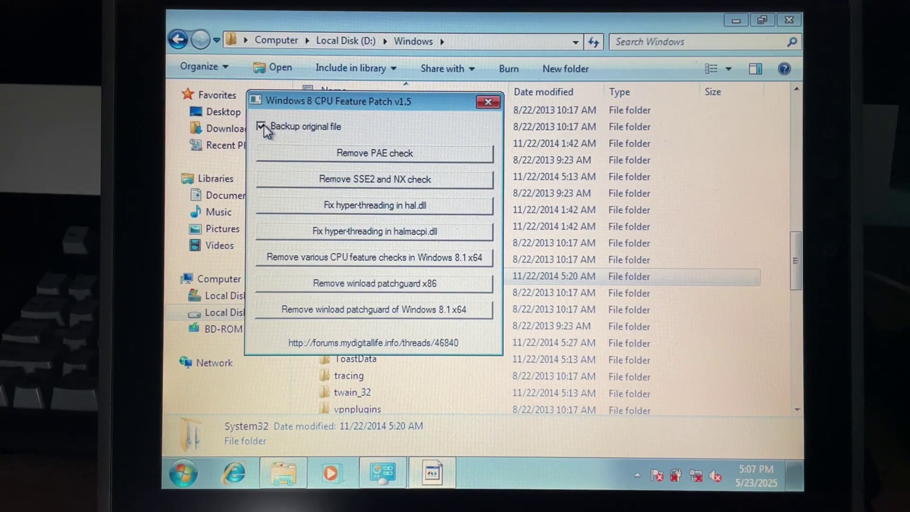
Step: Turn off backup and remove the PAE check from D:\Windows\System32\winload.exe
left_click(264, 126)
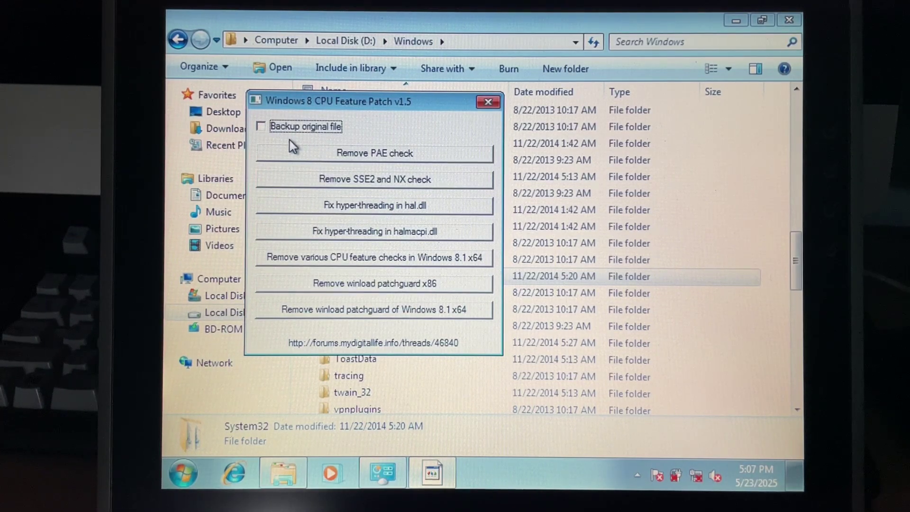
left_click(301, 154)
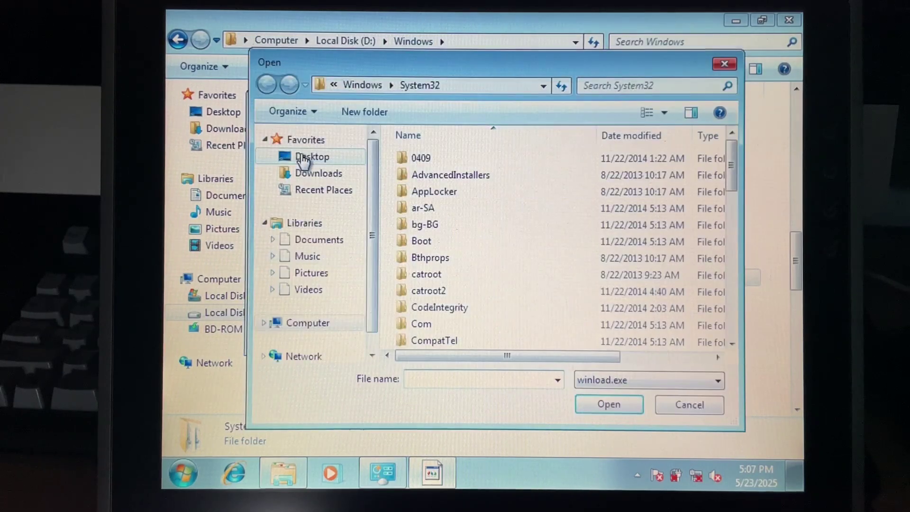
left_click(325, 335)
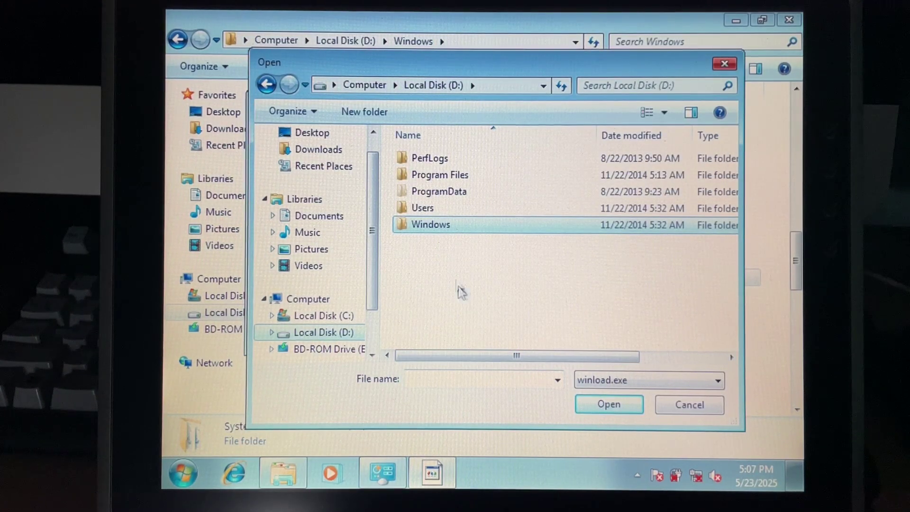
double_click(438, 222)
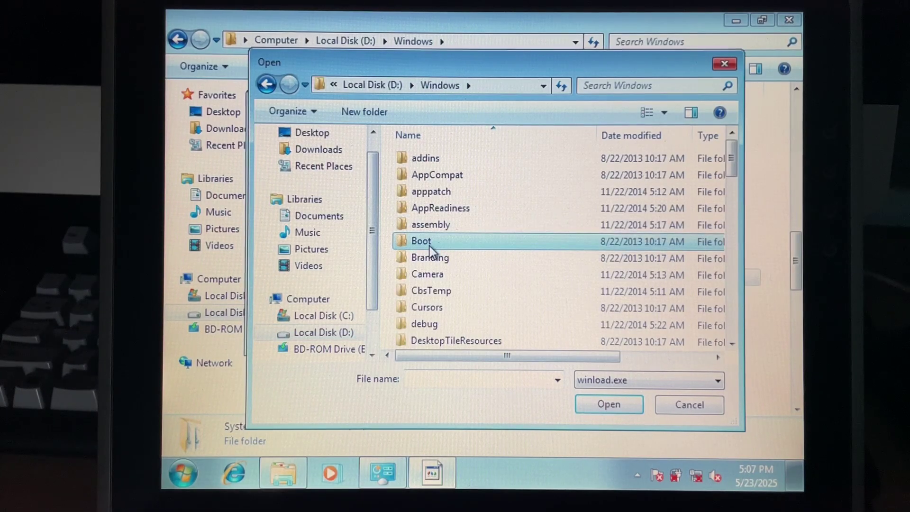
key("s")
double_click(430, 318)
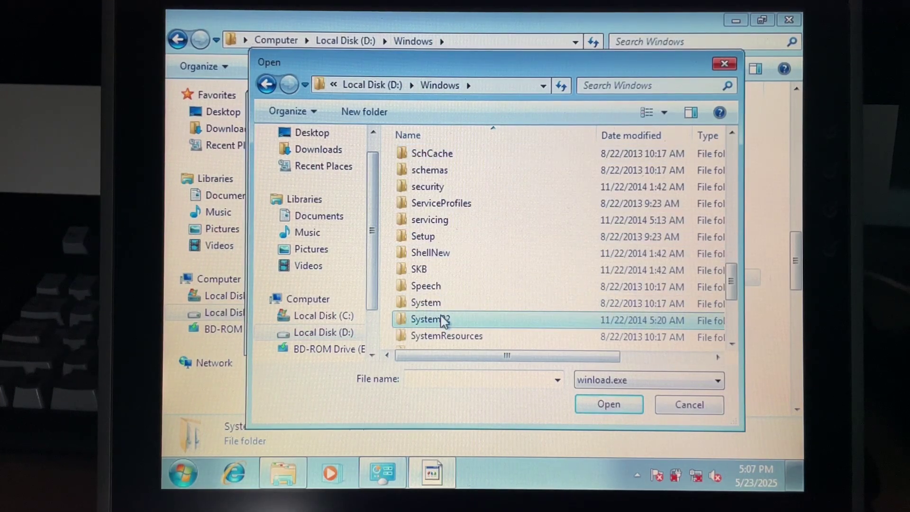
type("winload.exe")
key("Return")
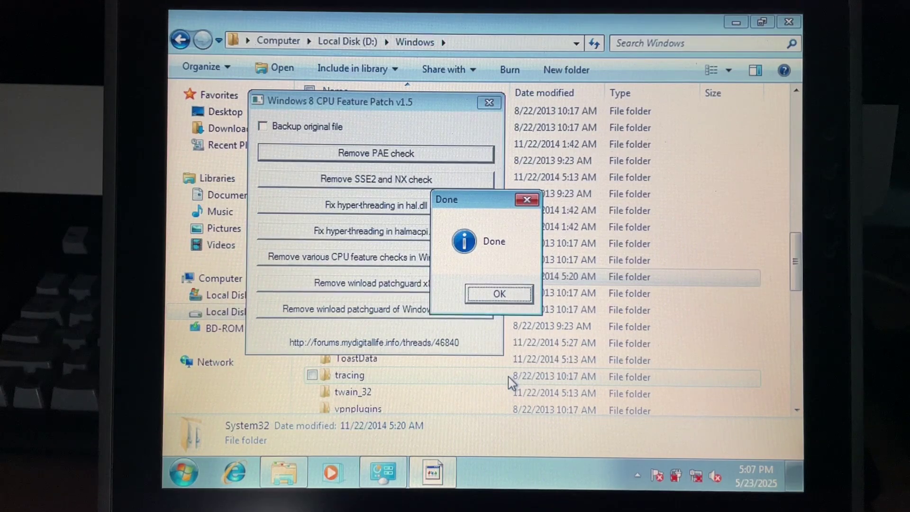
key("Return")
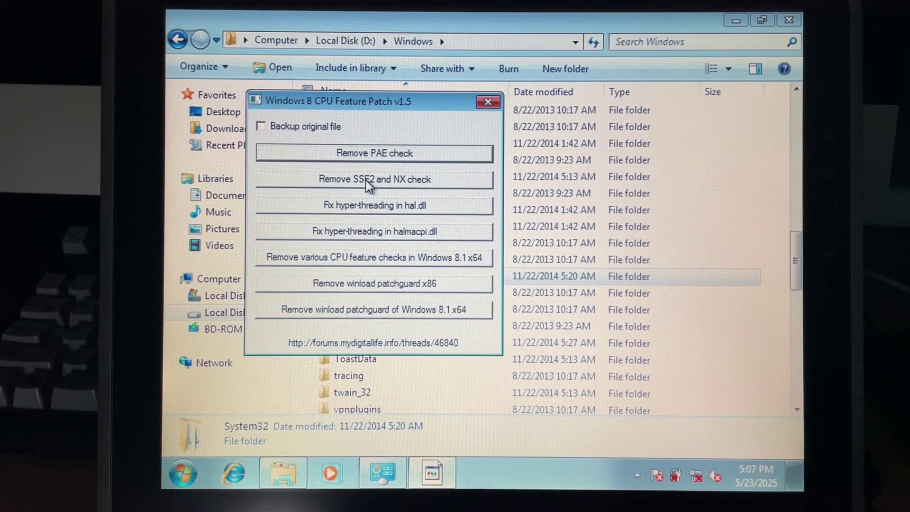
Step: Apply 'Remove SSE2 and NX check' to D:\Windows\System32\ntoskrnl.exe and dismiss Done
left_click(366, 180)
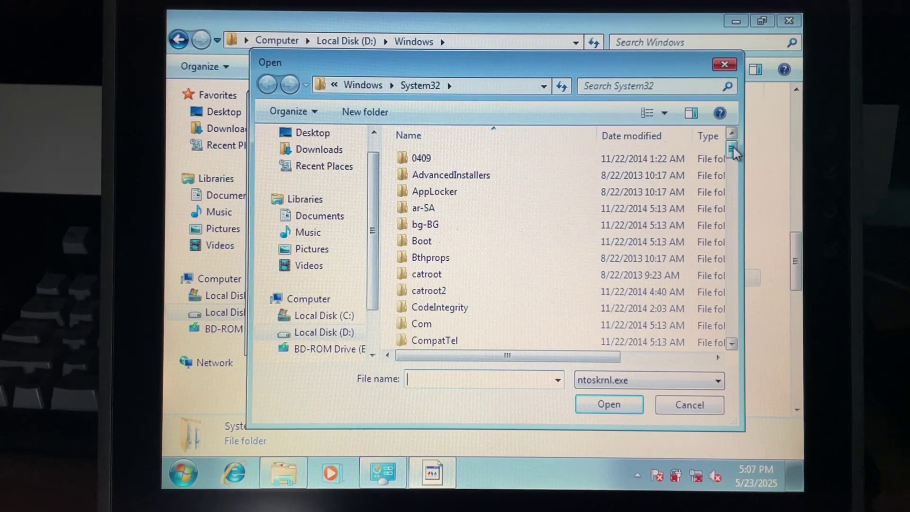
left_click_drag(731, 152, 734, 300)
double_click(446, 342)
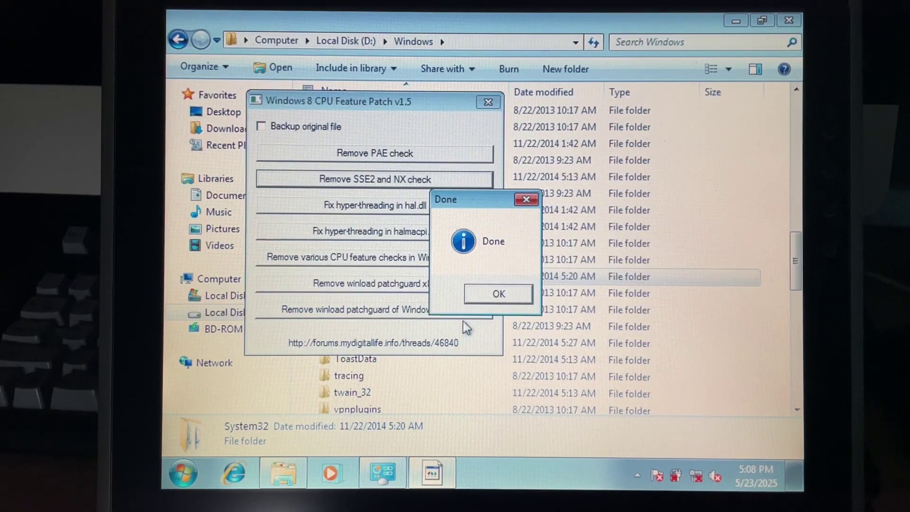
left_click(494, 295)
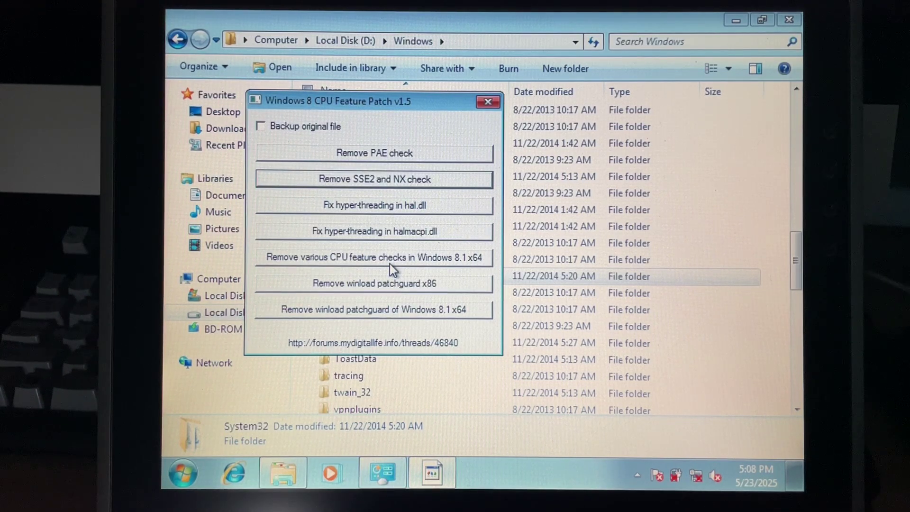
Step: Apply 'Remove winload patchguard x86' to System32\winload.exe, then close the patch tool
left_click(396, 287)
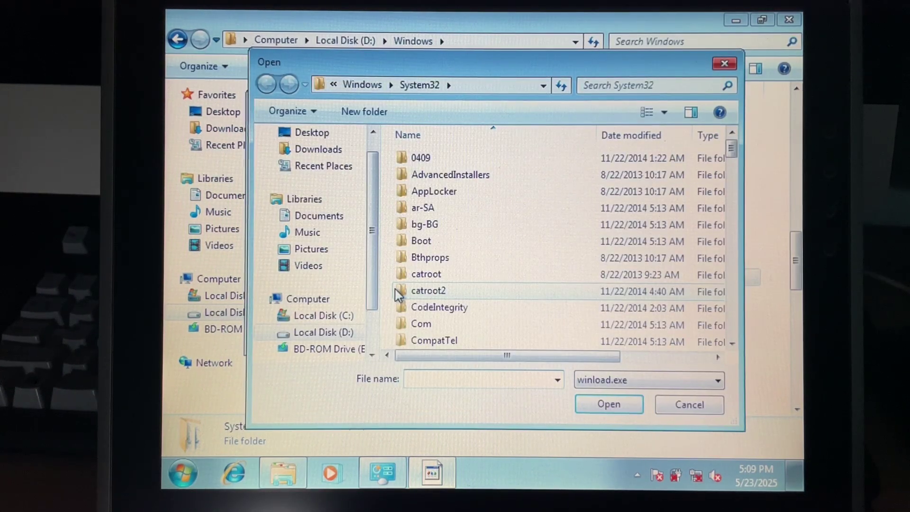
left_click_drag(731, 150, 731, 334)
double_click(545, 341)
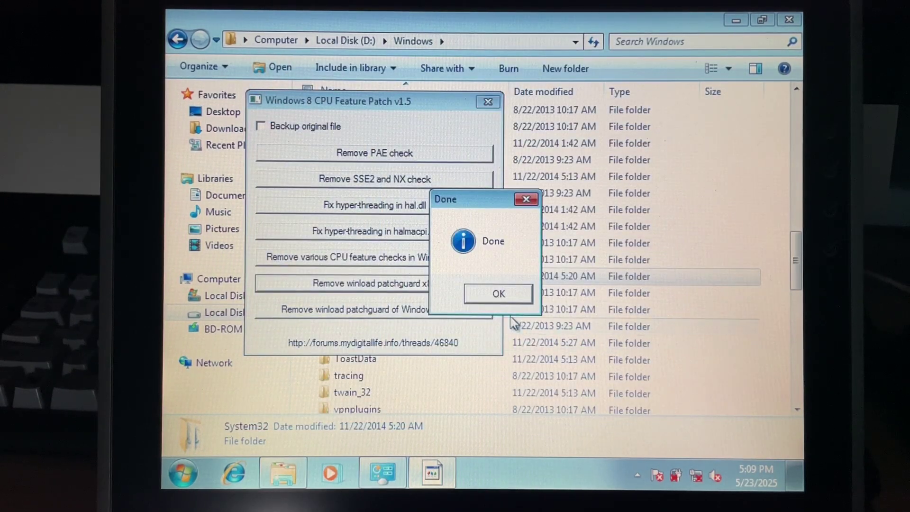
left_click(497, 294)
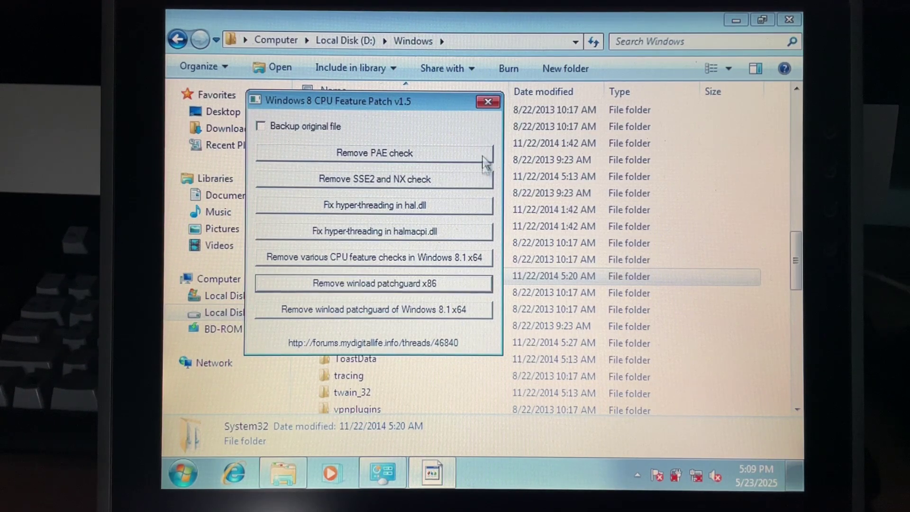
left_click(490, 103)
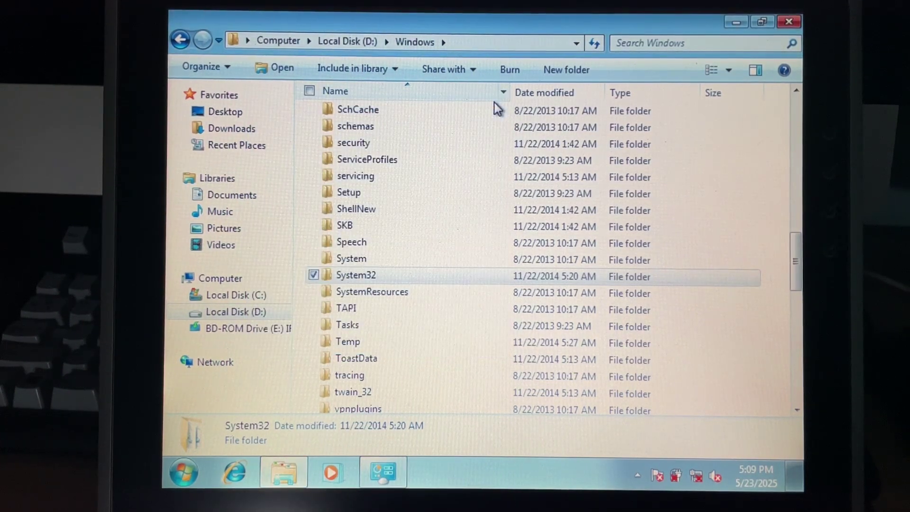
Step: Show the Downloads folder and launch EasyBCD 2.4 with administrator rights
left_click(231, 128)
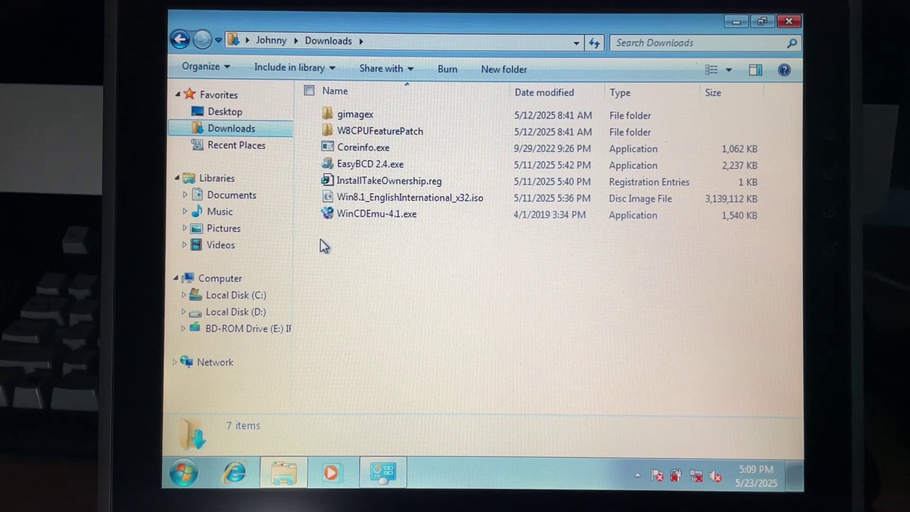
mouse_move(367, 165)
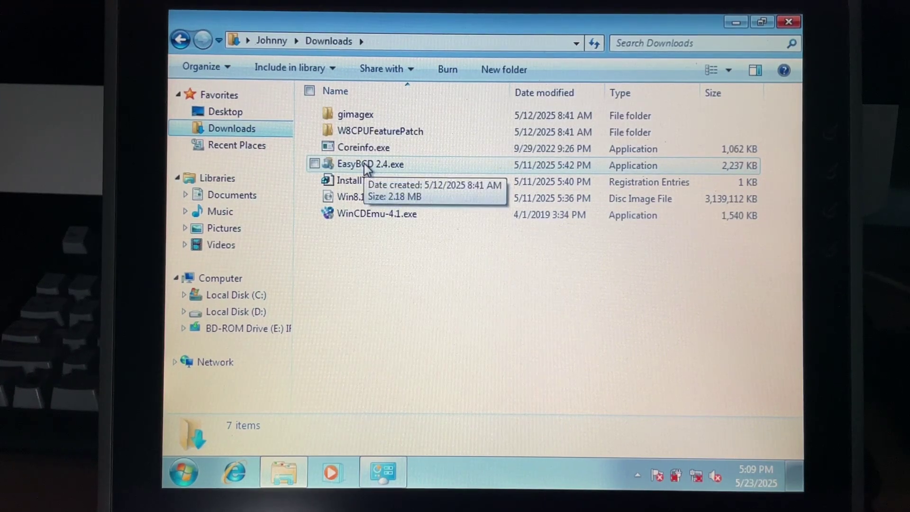
key("super")
left_click(209, 402)
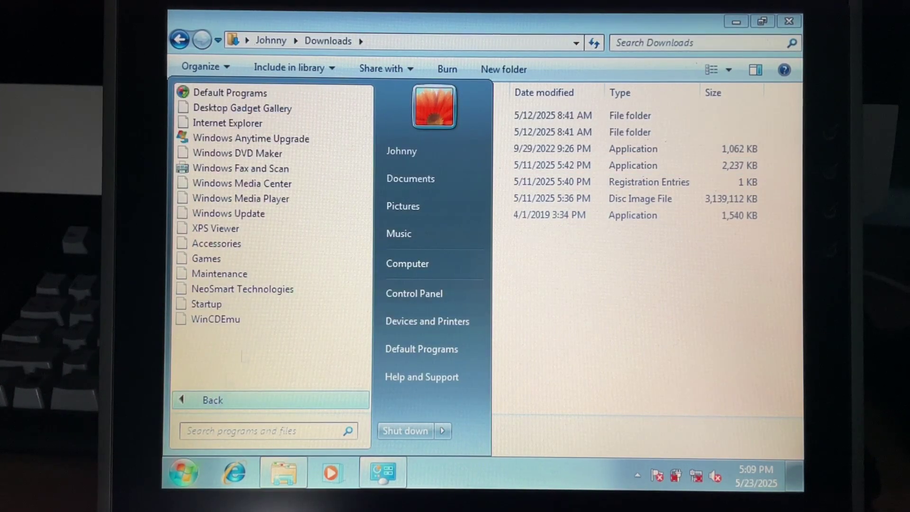
left_click(239, 288)
left_click(249, 322)
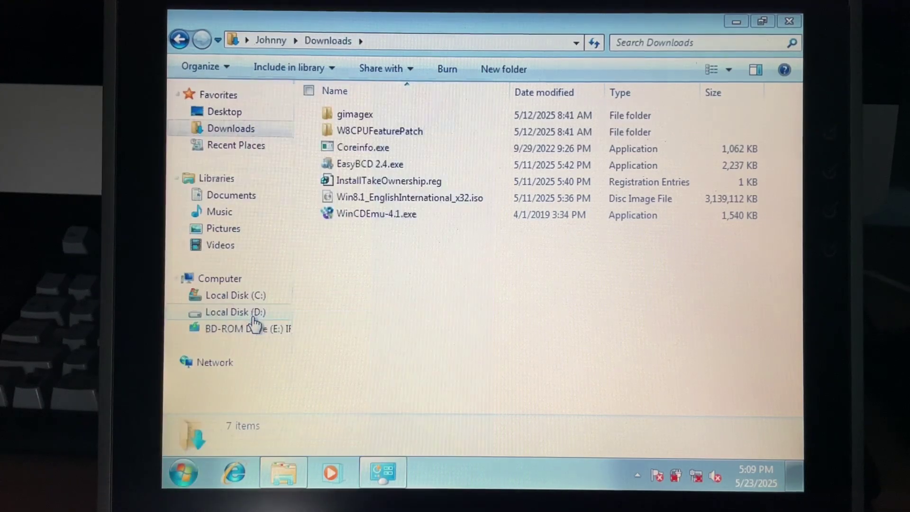
key("alt+y")
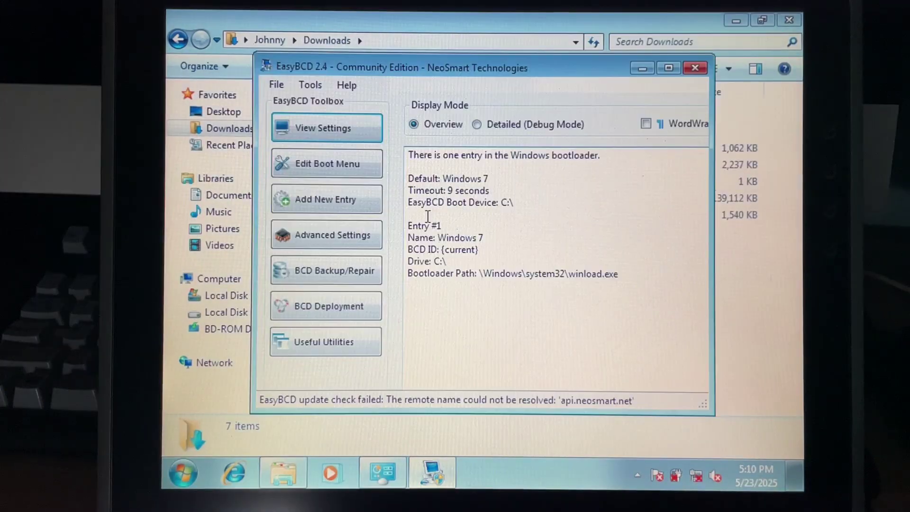
Step: Start a new Windows boot entry, clear its name, and bring up the handwriting pad
left_click(367, 199)
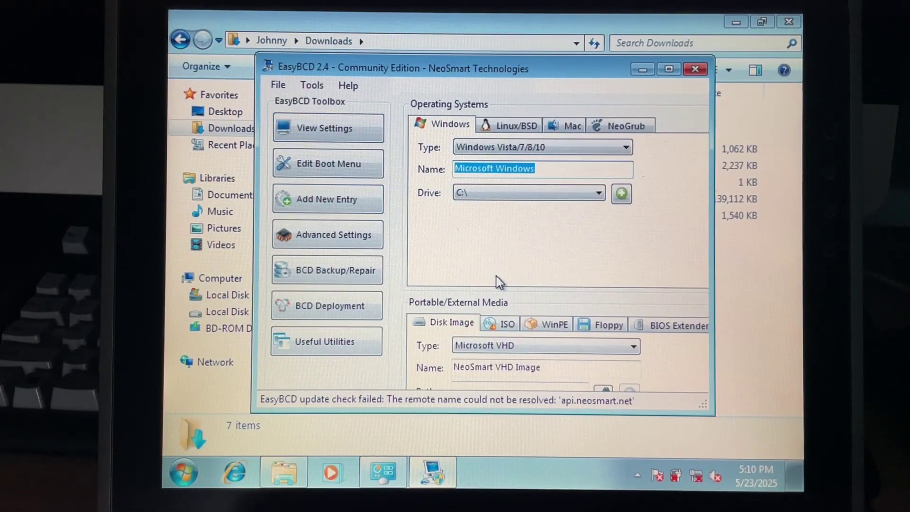
type("Windows 8")
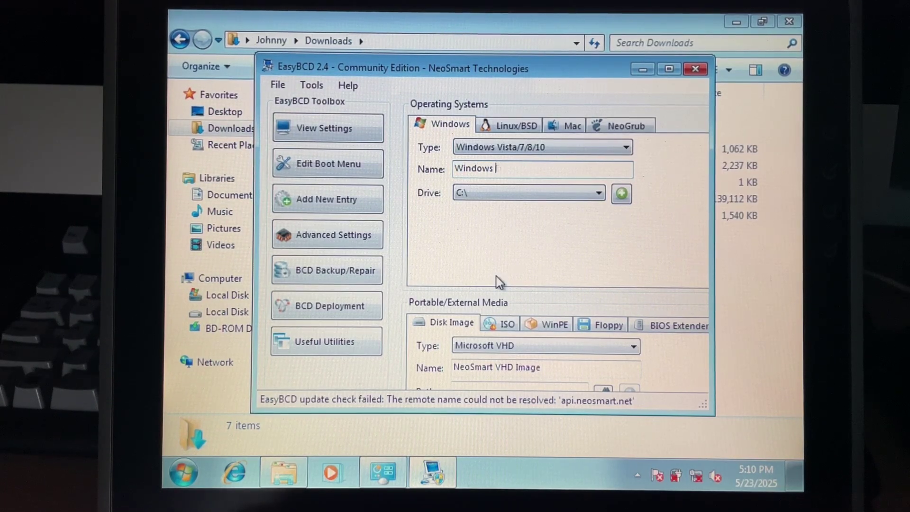
type(".1")
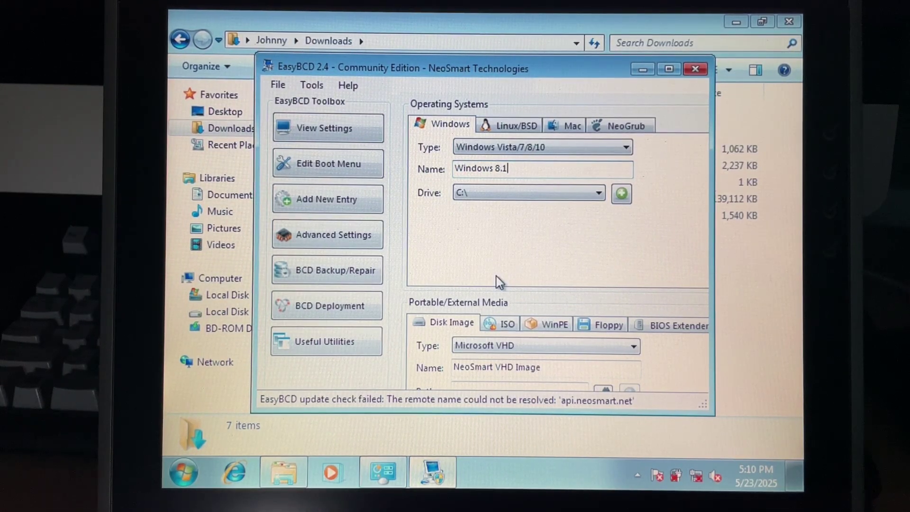
key("BackSpace")
key("BackSpace")
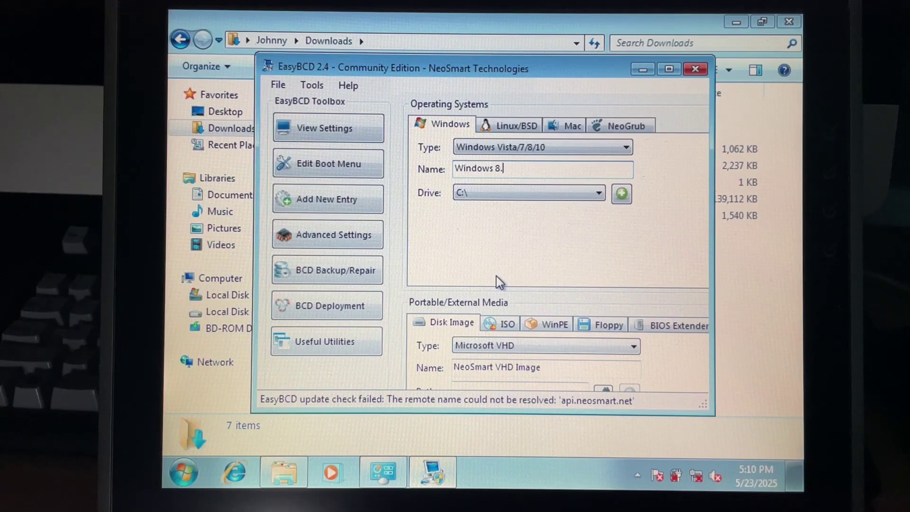
key("BackSpace")
key("BackSpace")
key("BackSpace")
key("BackSpace")
key("BackSpace")
key("BackSpace")
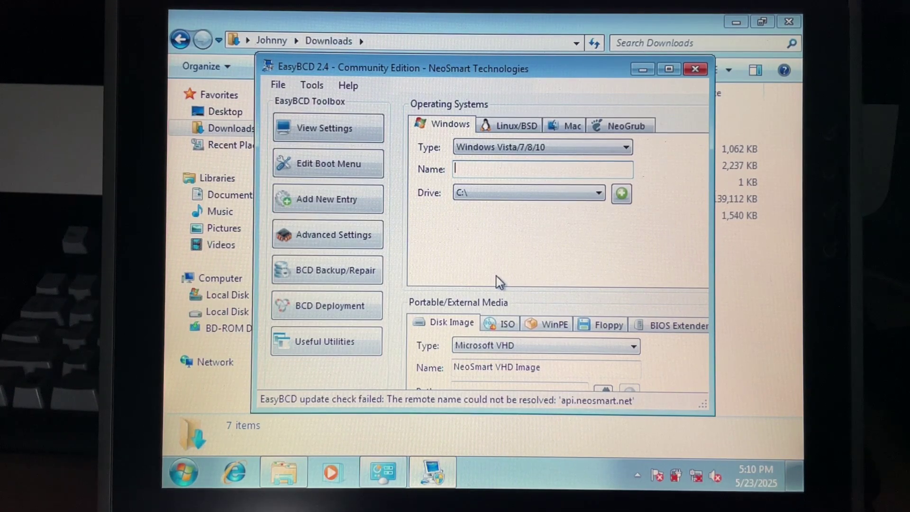
mouse_move(543, 170)
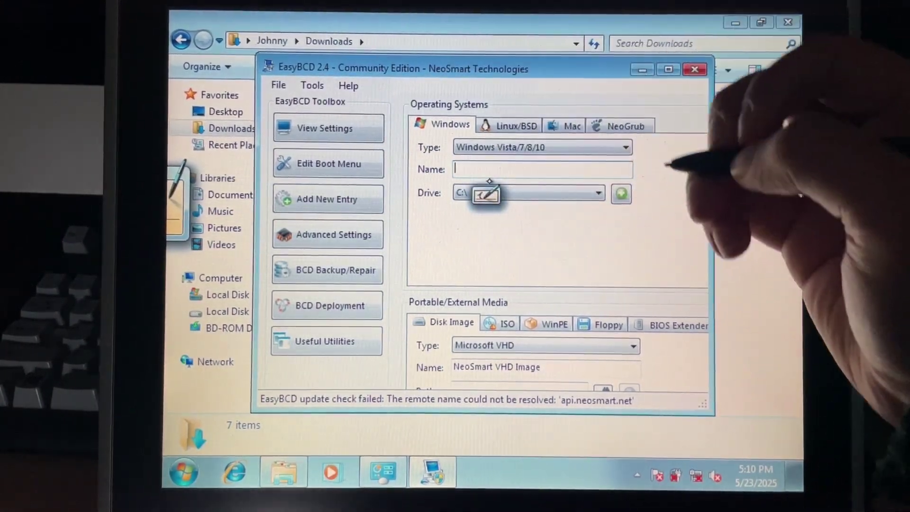
left_click(487, 193)
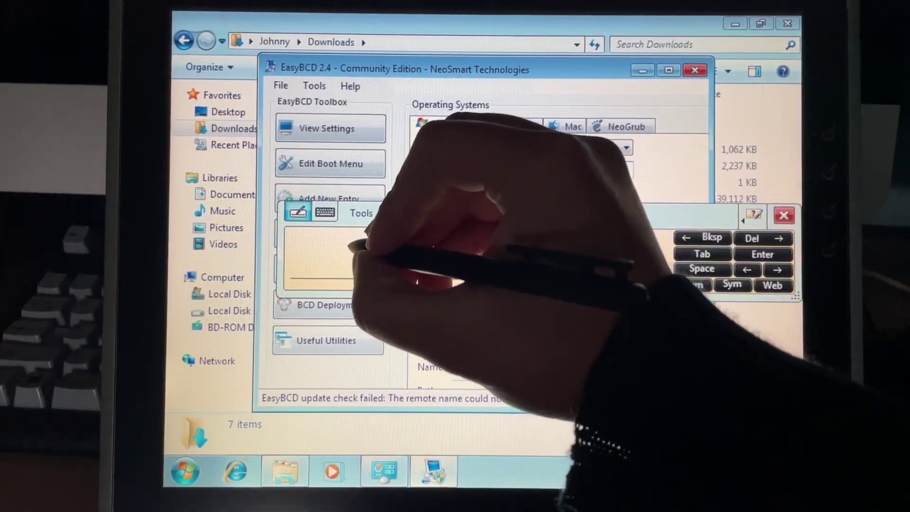
Step: Handwrite 'Windows 8.1' as the entry name, insert it, and close the input panel
mouse_move(351, 241)
left_mouse_down()
mouse_move(390, 240)
mouse_move(392, 270)
mouse_move(442, 273)
mouse_move(456, 256)
mouse_move(489, 256)
mouse_move(492, 273)
left_mouse_up()
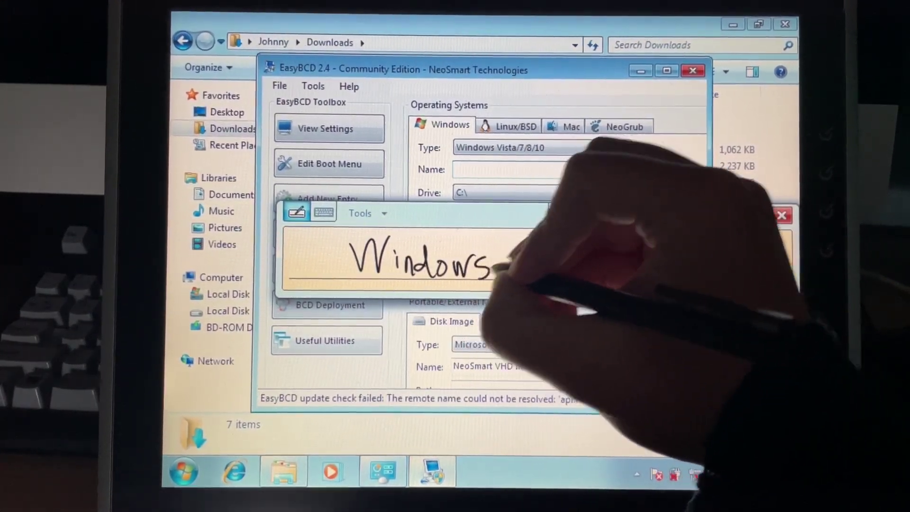
mouse_move(542, 249)
left_mouse_down()
mouse_move(533, 253)
mouse_move(561, 282)
left_mouse_up()
left_click(549, 277)
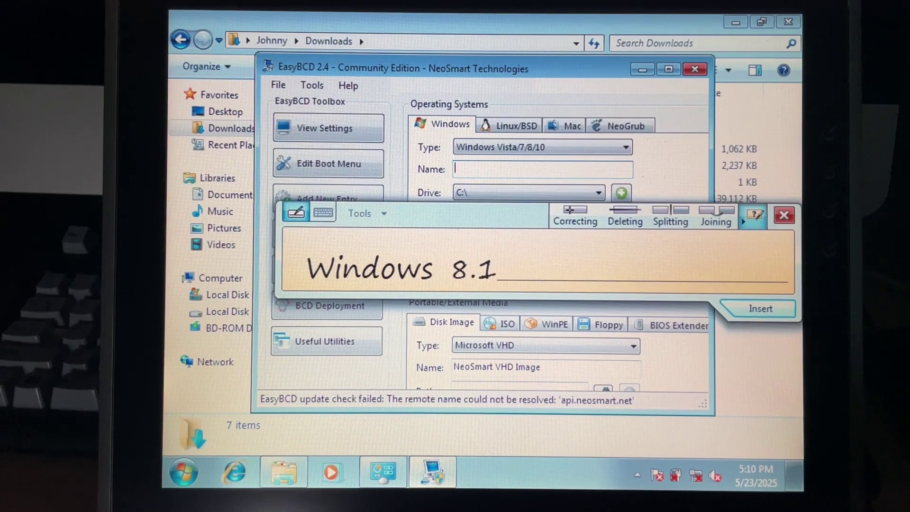
left_click(759, 309)
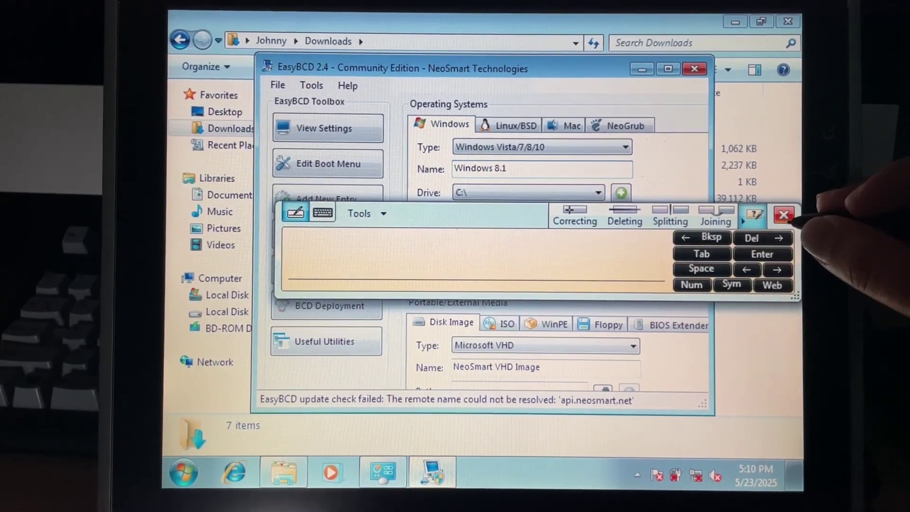
left_click(783, 215)
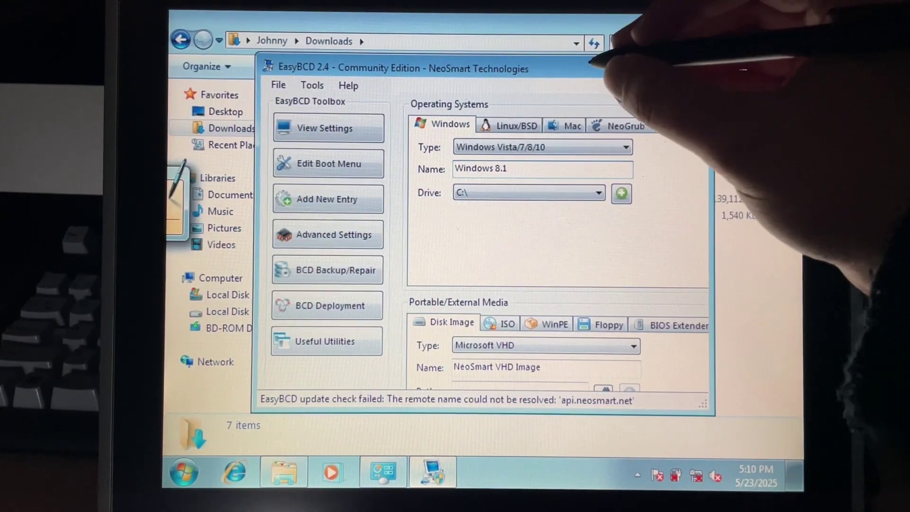
Step: Set the Windows 8.1 entry's drive to D: and add it to the boot menu
left_click_drag(569, 68, 616, 63)
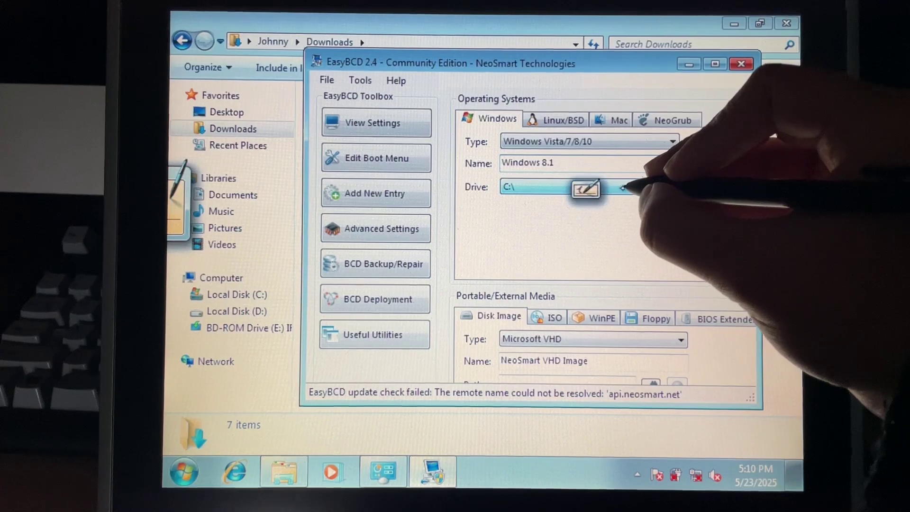
left_click(630, 186)
left_click(628, 203)
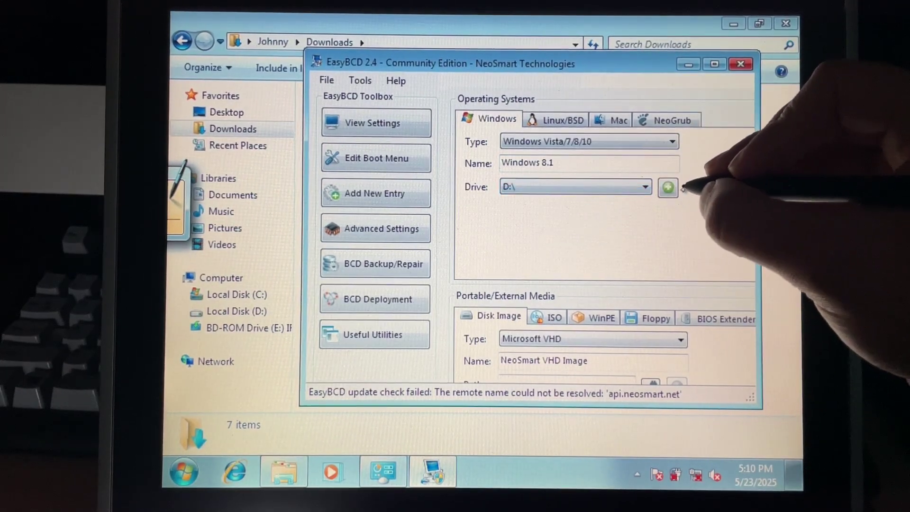
left_click(669, 186)
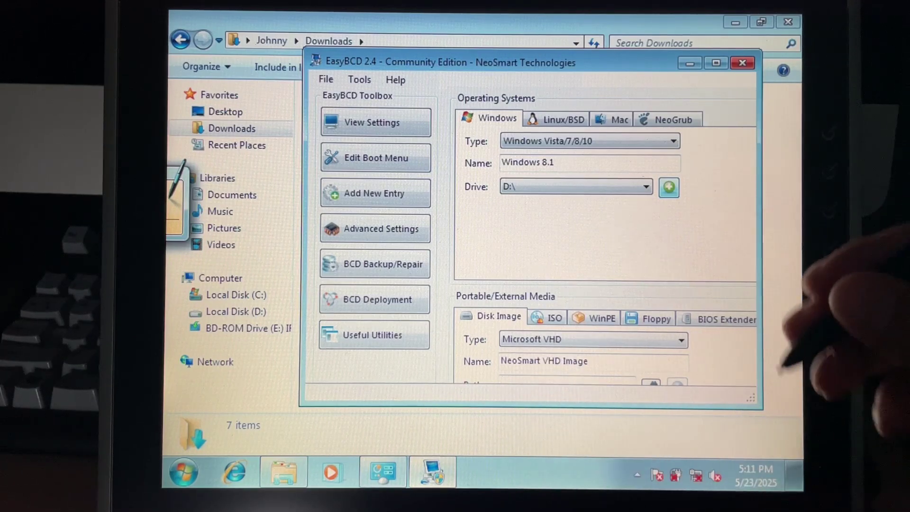
left_click(416, 156)
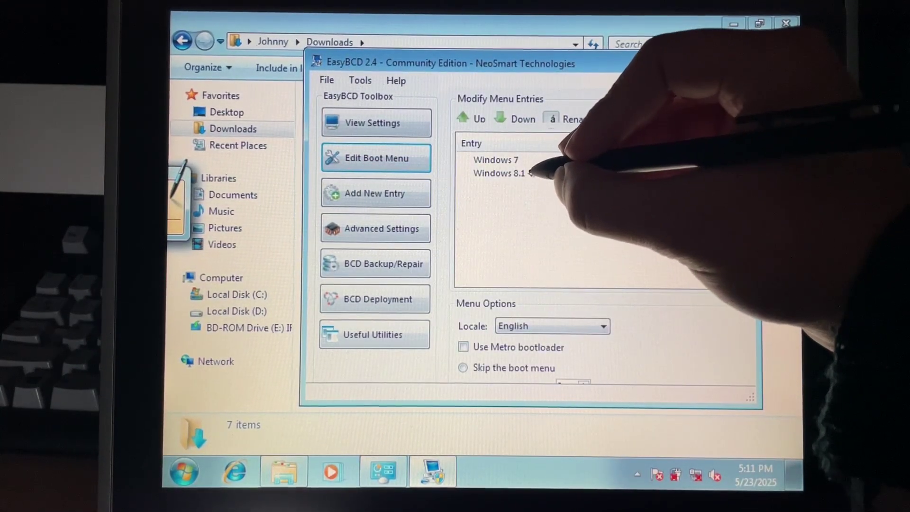
Step: Set Windows 8.1 as default, check the summary's 9-second timeout, then close EasyBCD
left_click(512, 173)
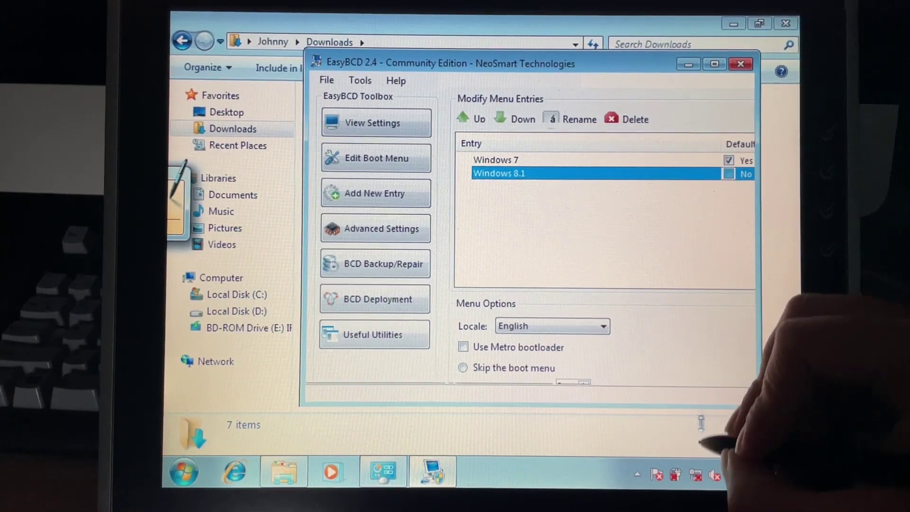
left_click_drag(701, 403, 703, 462)
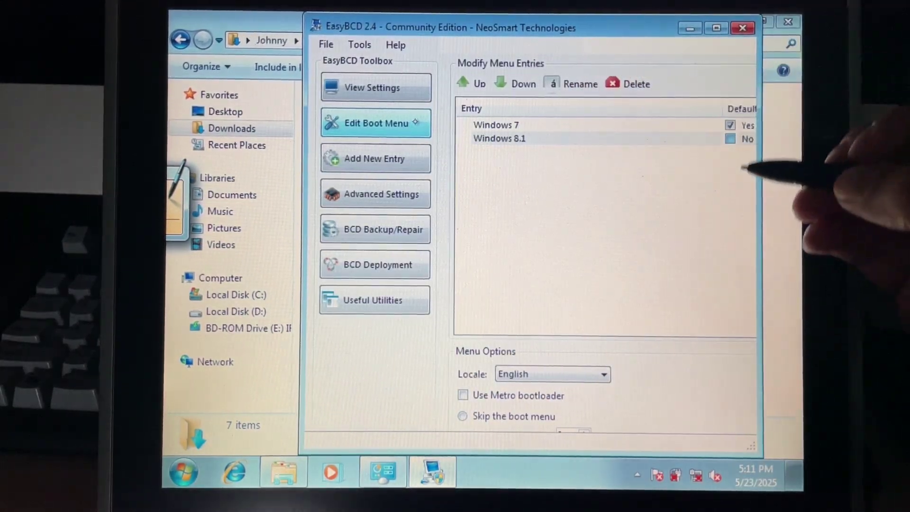
left_click(728, 138)
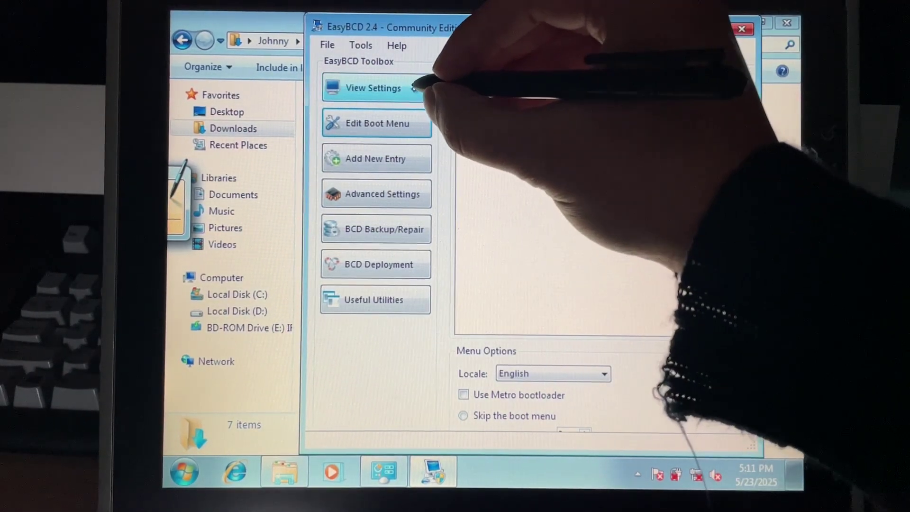
left_click(414, 83)
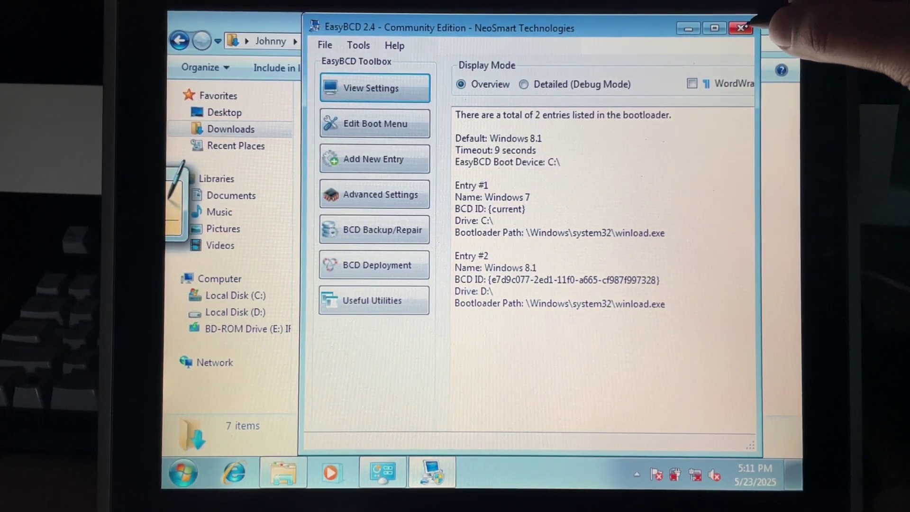
left_click(742, 28)
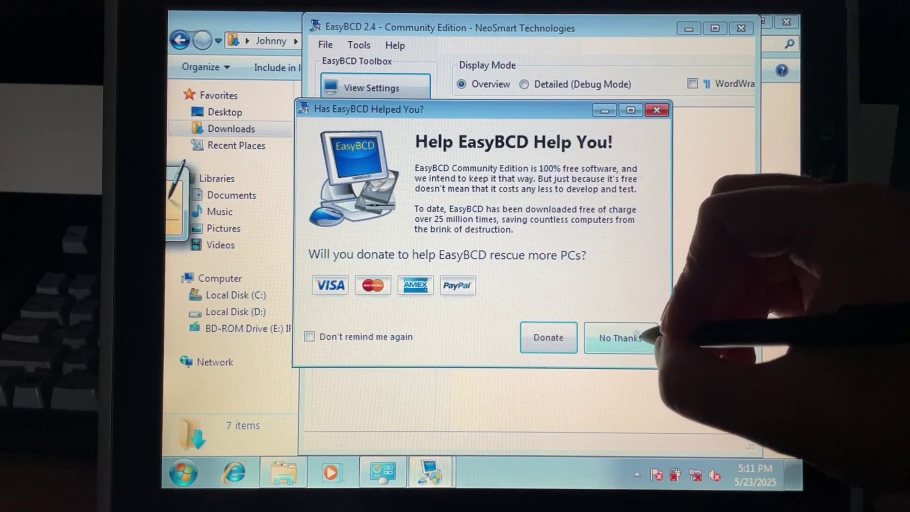
Step: Decline the donation request and launch cmd.exe as administrator
left_click(620, 338)
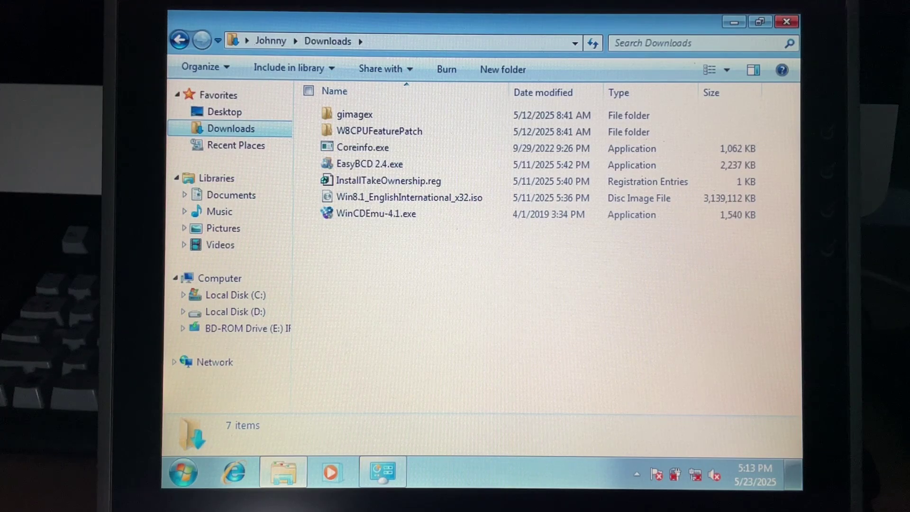
key("super")
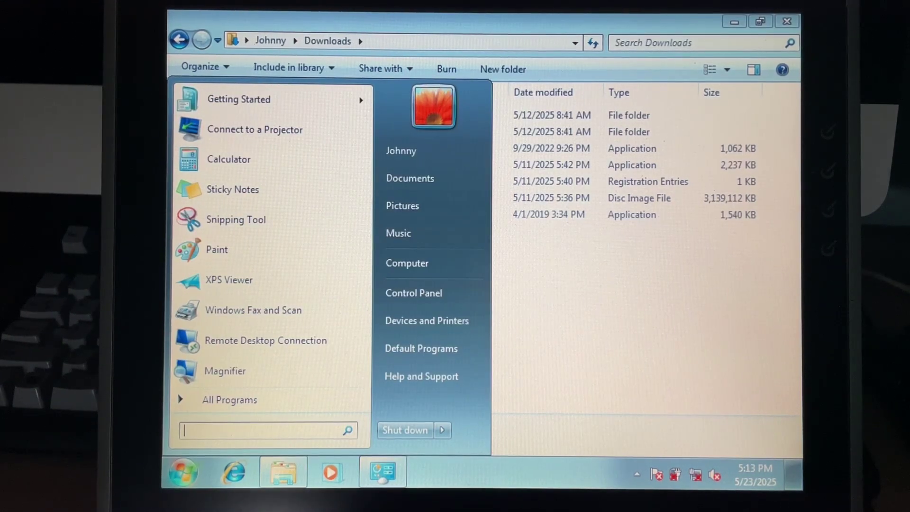
type("cmd")
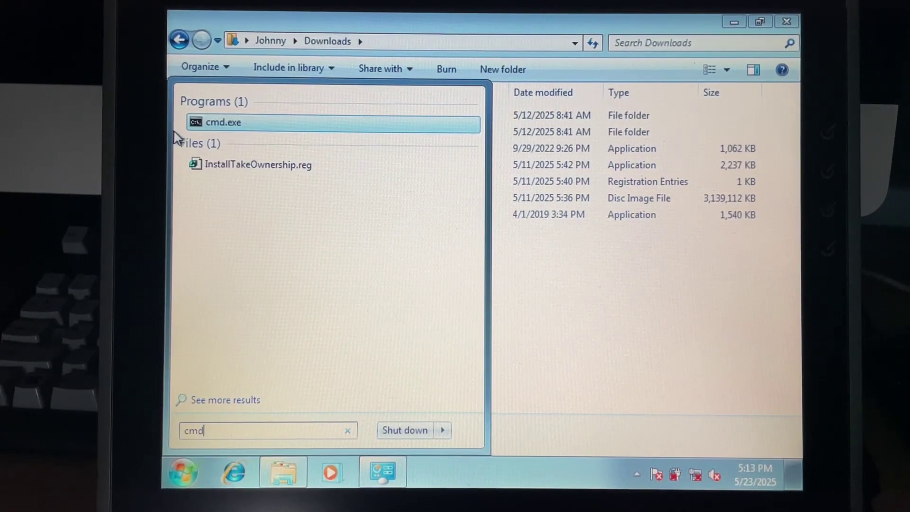
right_click(217, 126)
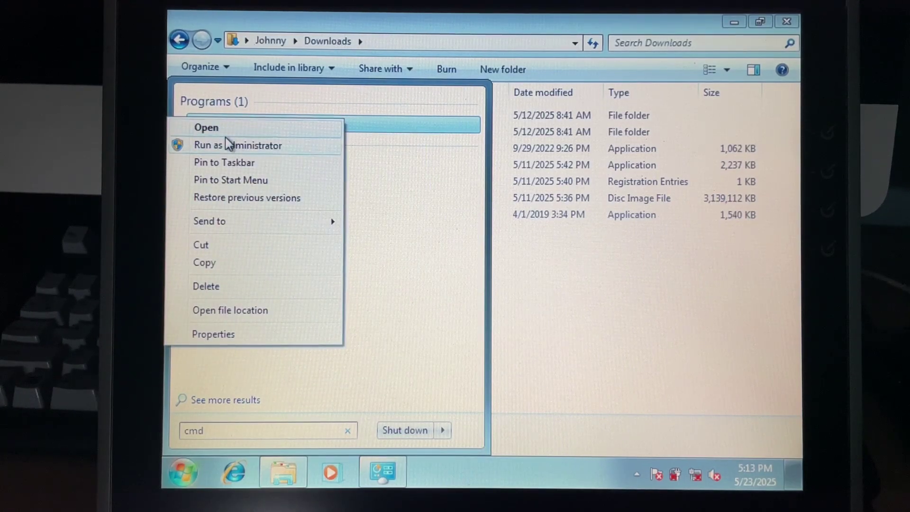
left_click(225, 144)
left_click(428, 249)
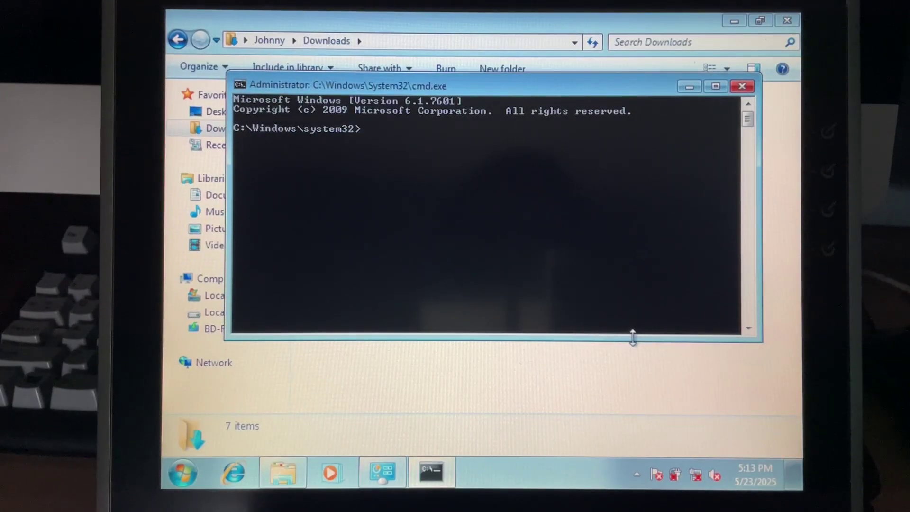
type("bcd")
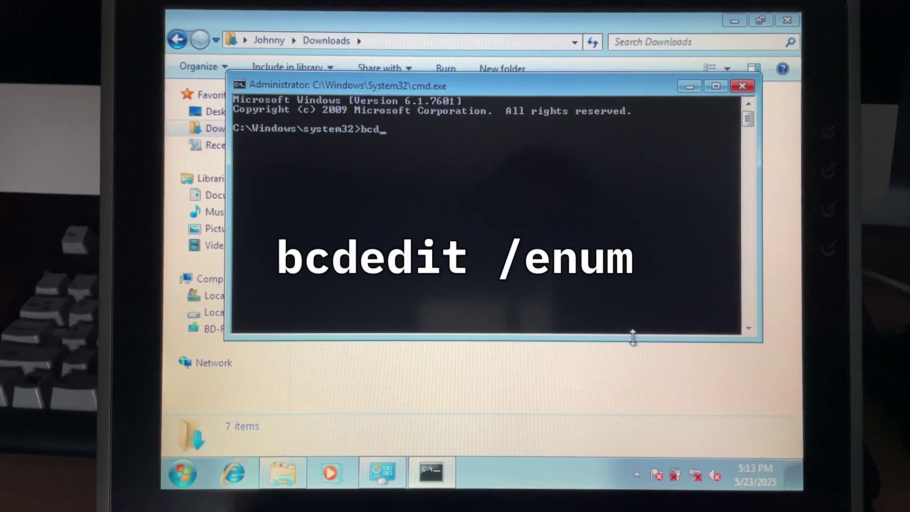
type("edit ")
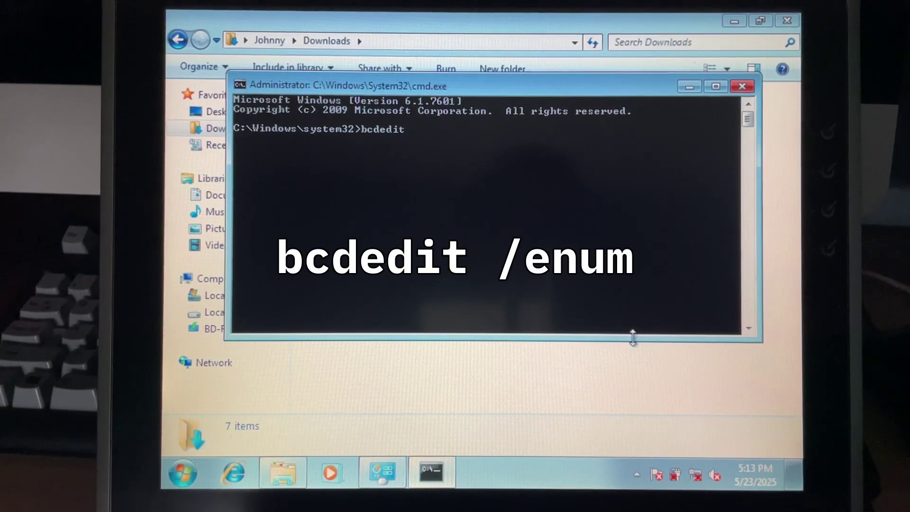
type("/enum\\")
Step: Run bcdedit /enum, fixing the first typo, to list the Windows 7 and Windows 8.1 entries
key("Return")
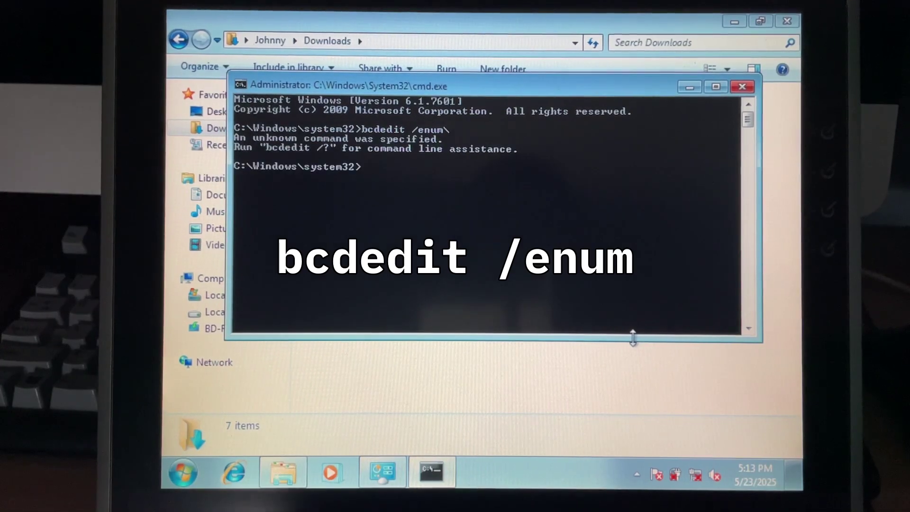
key("Up")
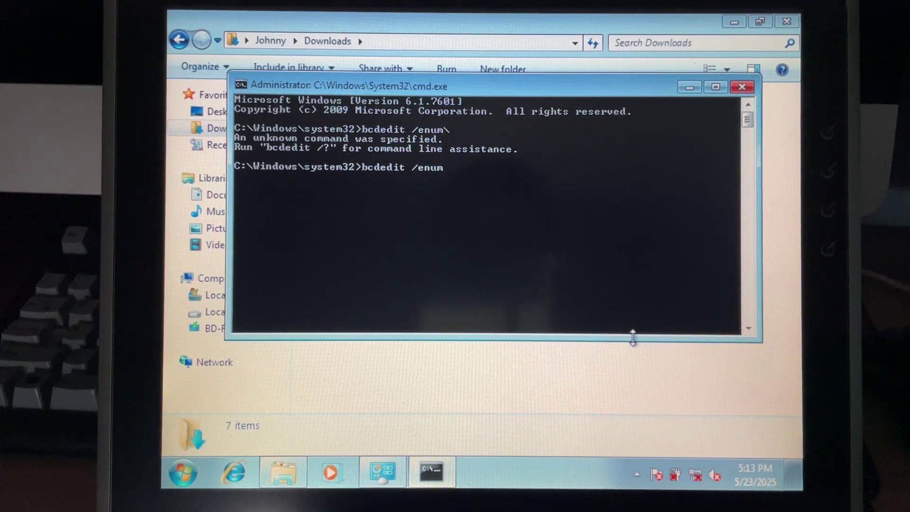
key("Return")
left_click_drag(747, 153, 747, 148)
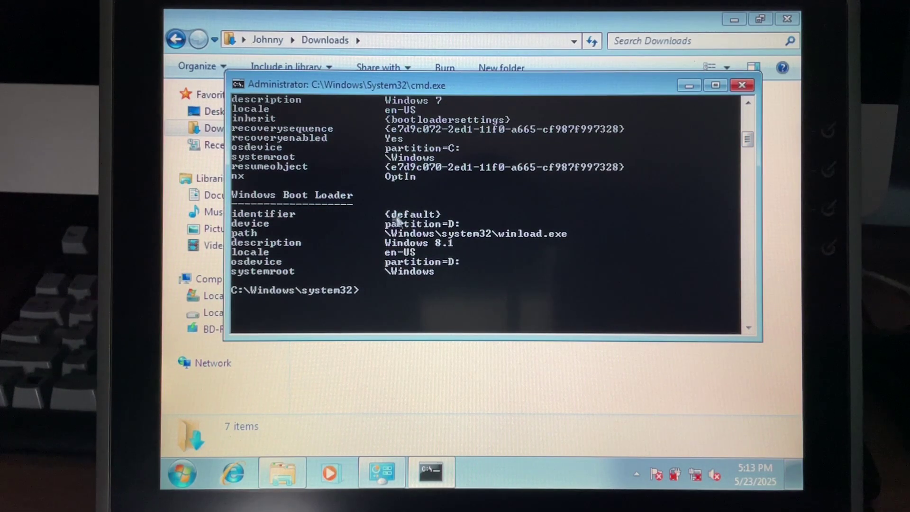
scroll(425, 214, "up", 1)
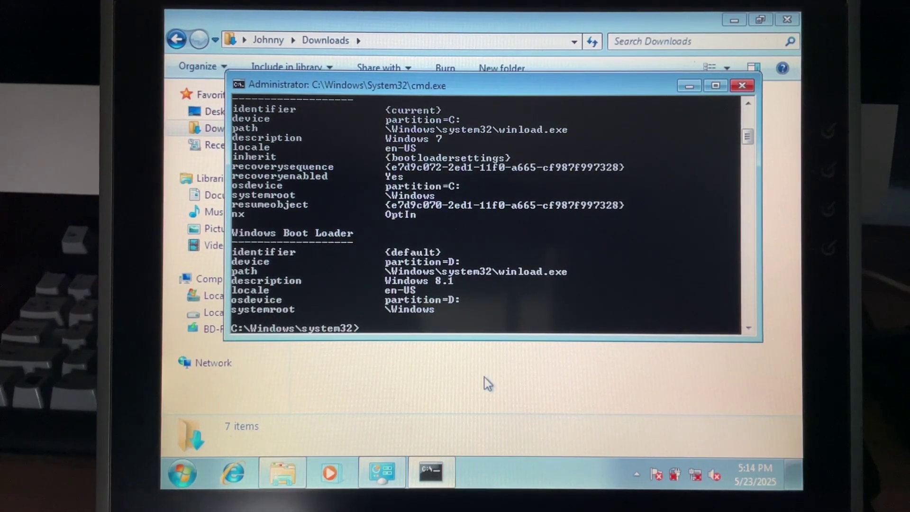
type("bcdedit")
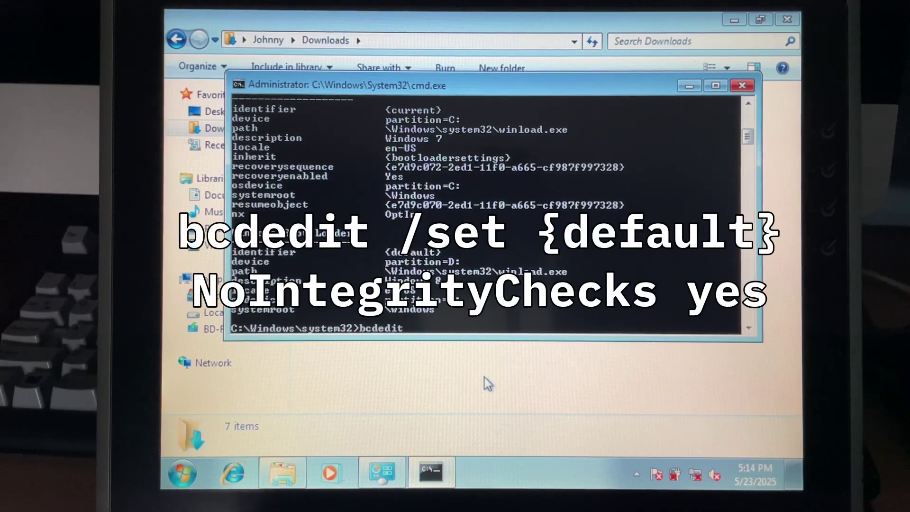
type(" /set")
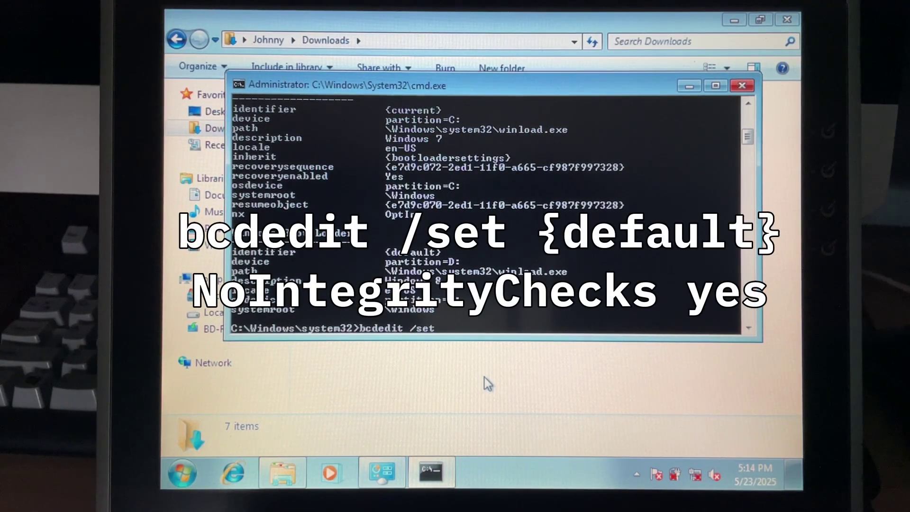
type(" {")
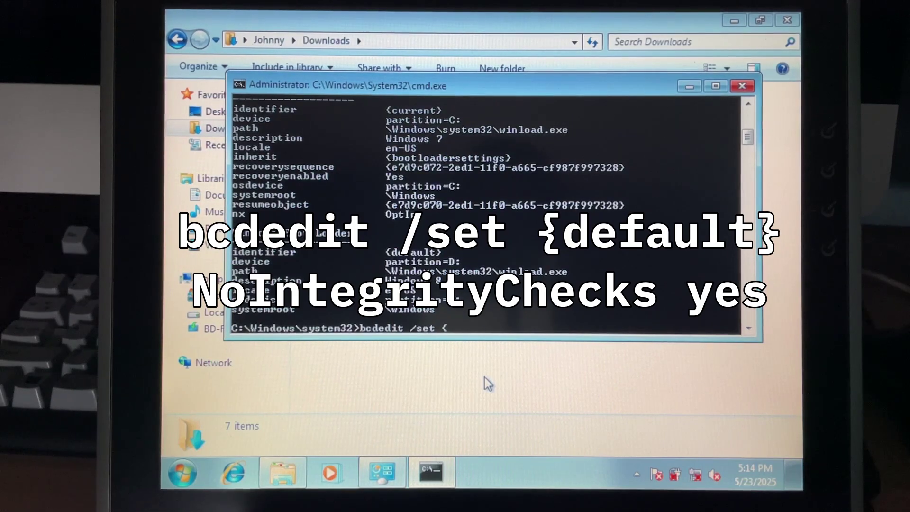
type("default")
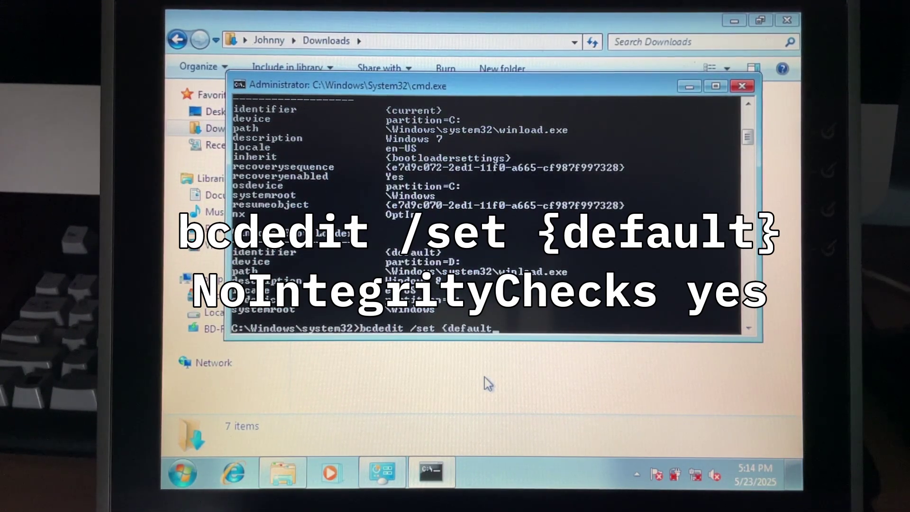
type("} ")
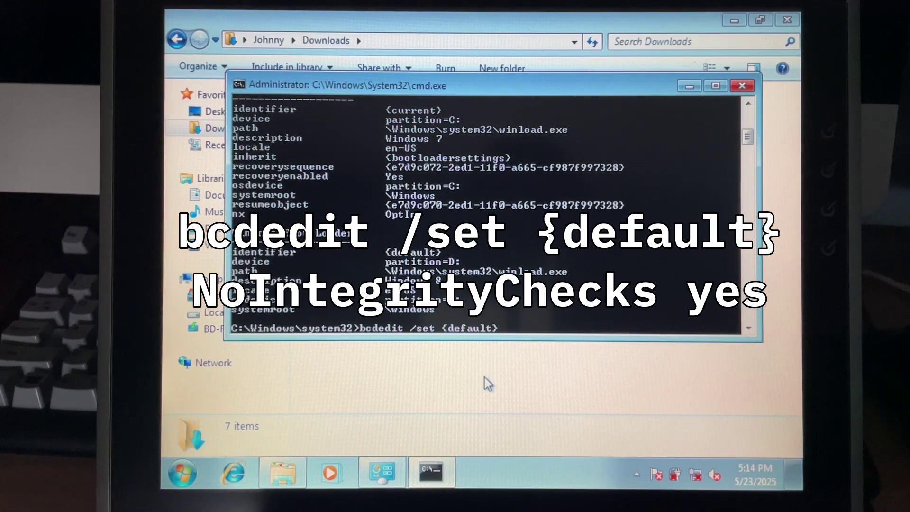
type("NoIntegrityChecks Yes")
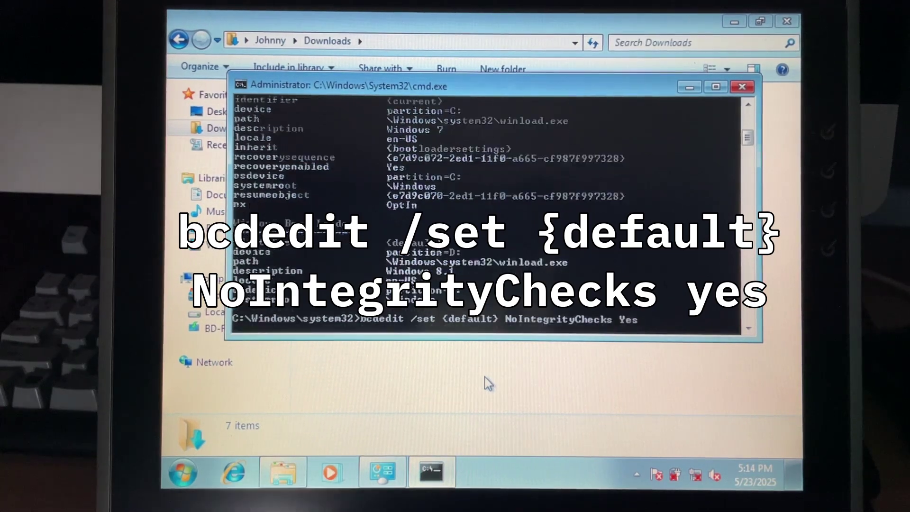
Step: Run bcdedit /set {default} NoIntegrityChecks Yes, then close Command Prompt and Downloads
key("Return")
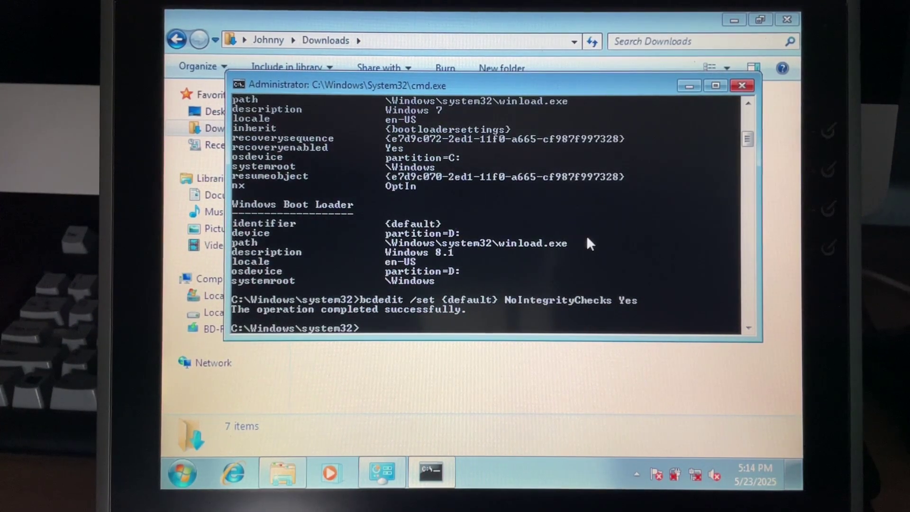
left_click(741, 85)
left_click(786, 20)
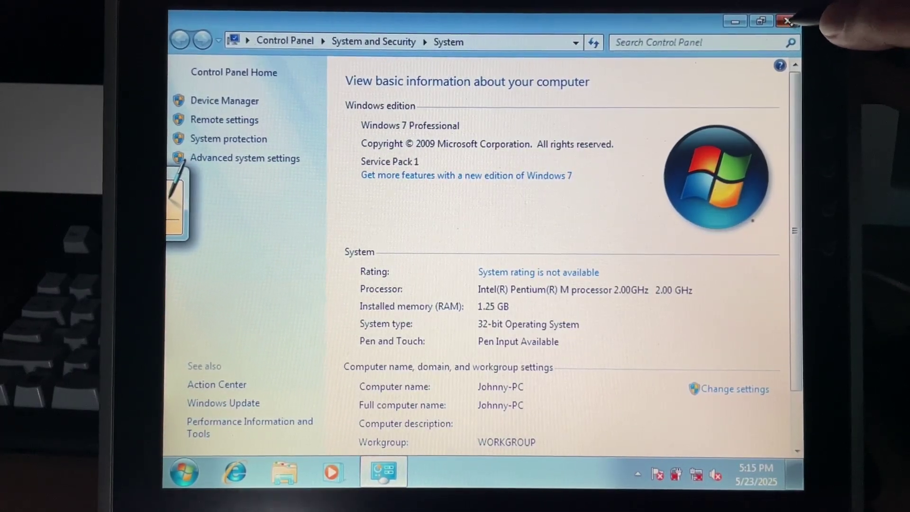
Step: Close the System window and restart from the Start menu into Windows 8.1 setup
left_click(787, 20)
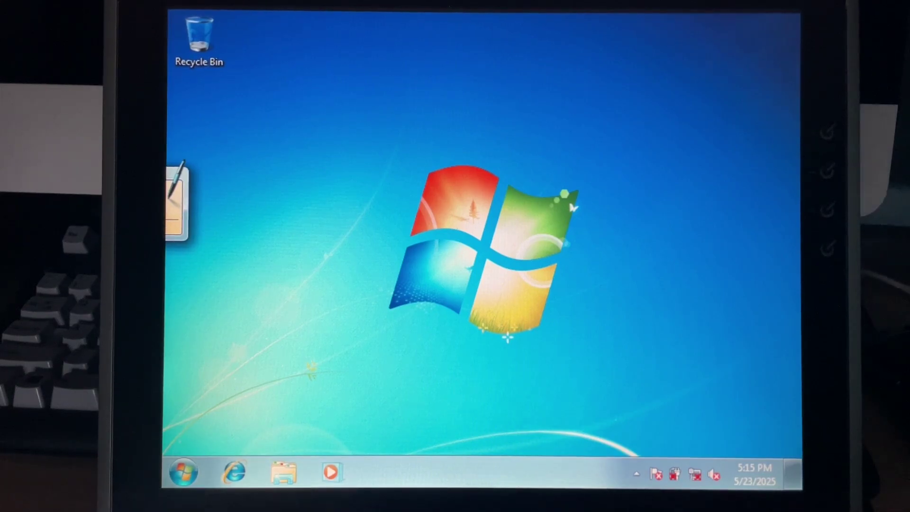
left_click(183, 472)
left_click(442, 430)
left_click(488, 354)
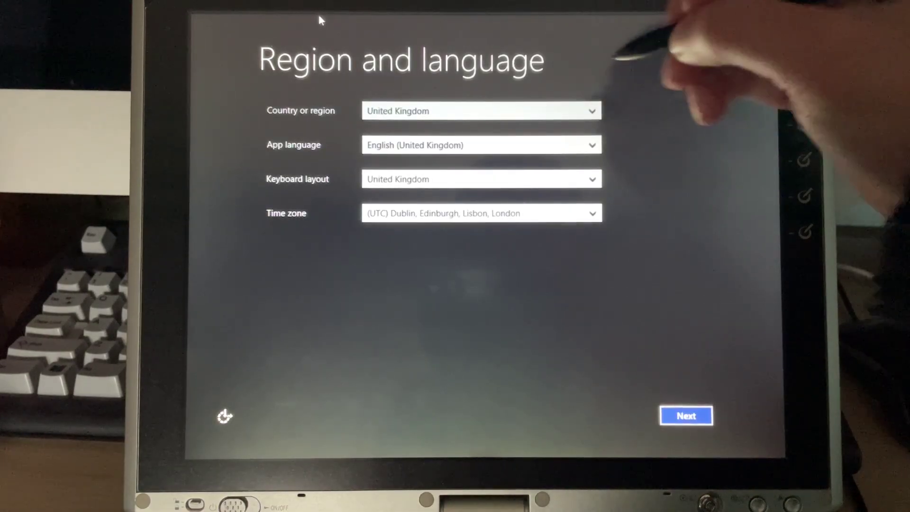
Step: Set the country to Italy and pick the app language, keyboard layout and time zone
left_click(583, 111)
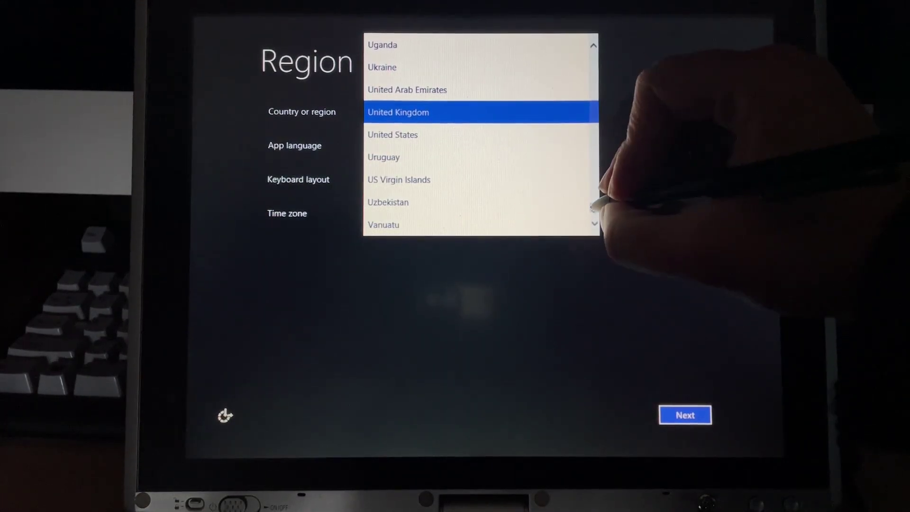
mouse_move(596, 197)
left_mouse_down()
mouse_move(595, 122)
mouse_move(595, 206)
left_mouse_up()
left_click(427, 156)
left_click(590, 145)
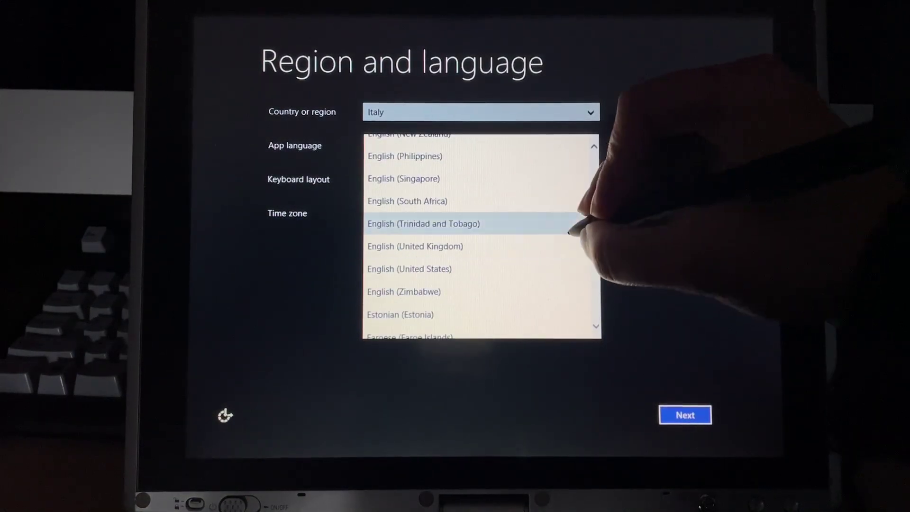
left_click(412, 244)
left_click(590, 179)
left_click(427, 362)
left_click(590, 213)
left_click(427, 256)
Step: Continue past the region page, skip the product key, and accept the licence terms
left_click(686, 415)
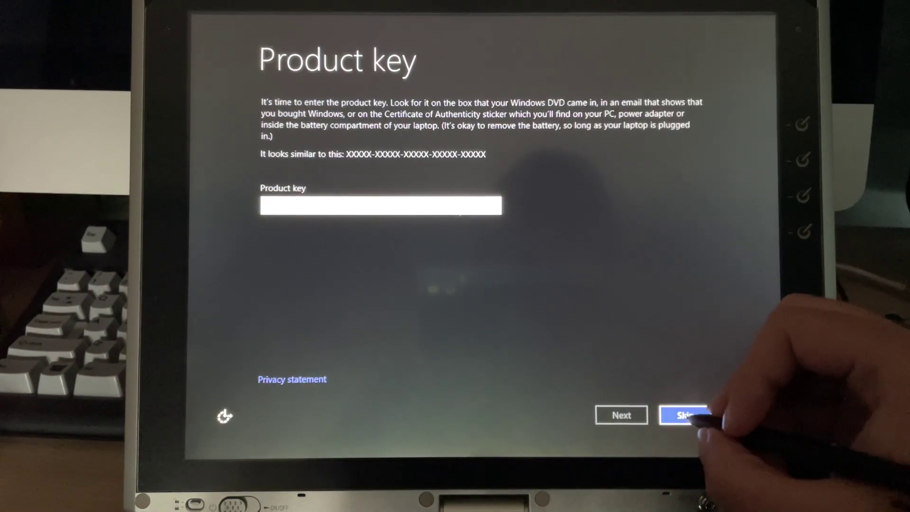
left_click(684, 415)
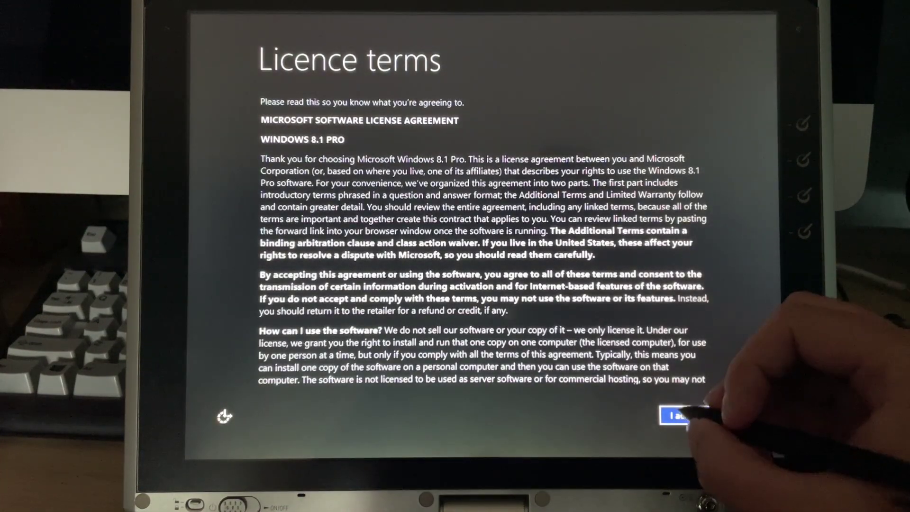
left_click(686, 415)
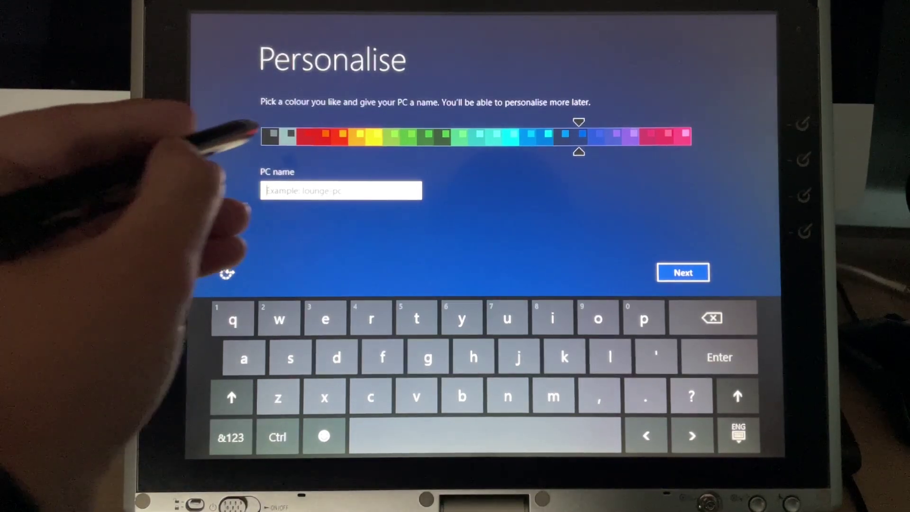
Step: Choose the black colour scheme, name the PC M200, and continue to Express settings
left_click(287, 135)
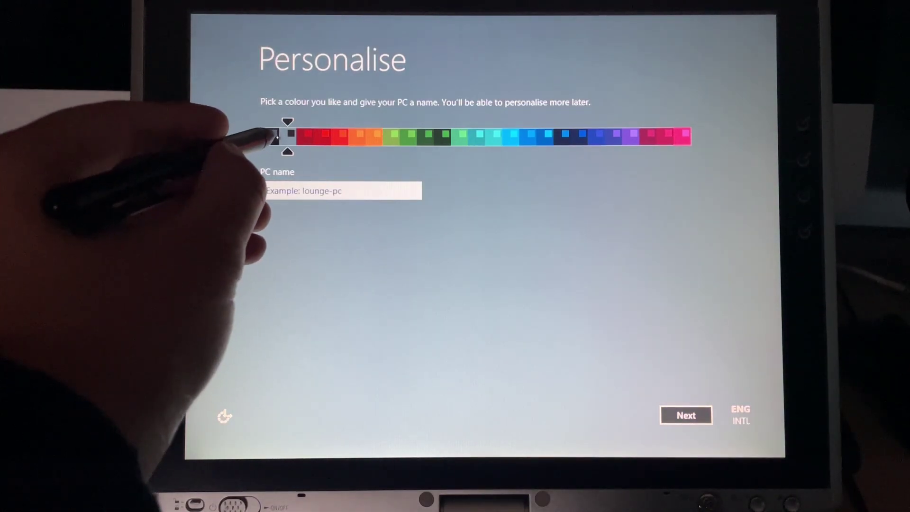
left_click(271, 135)
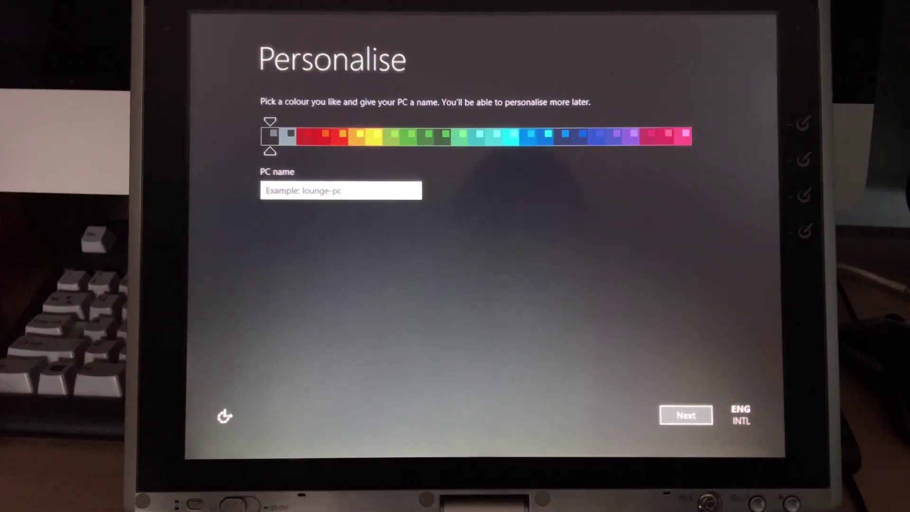
left_click(292, 191)
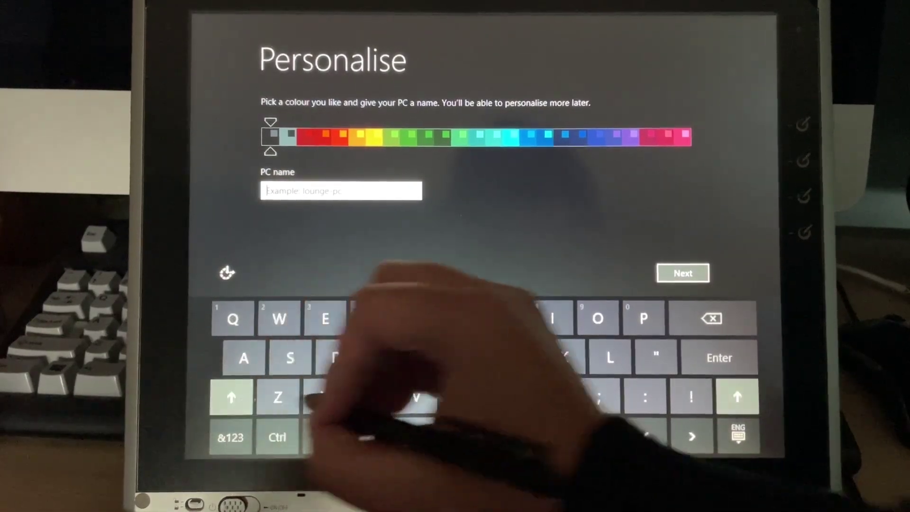
type("M")
left_click(232, 436)
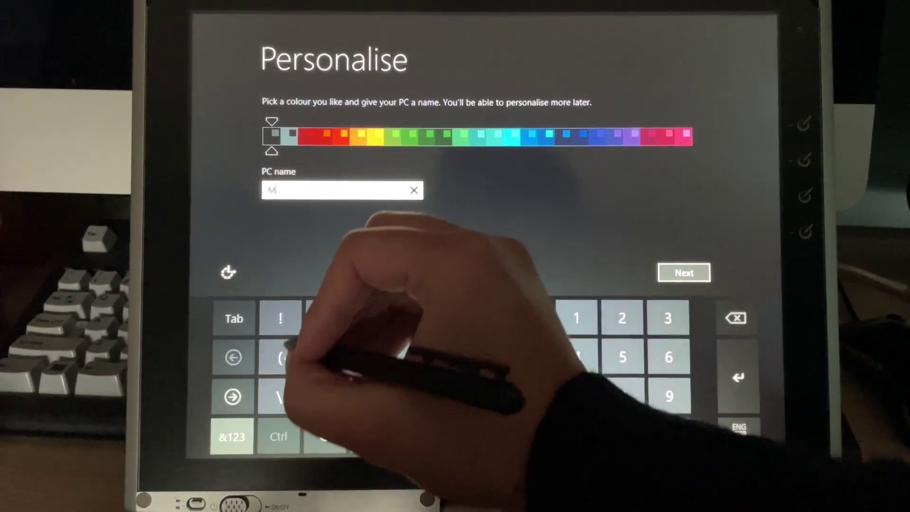
left_click(620, 319)
type("00")
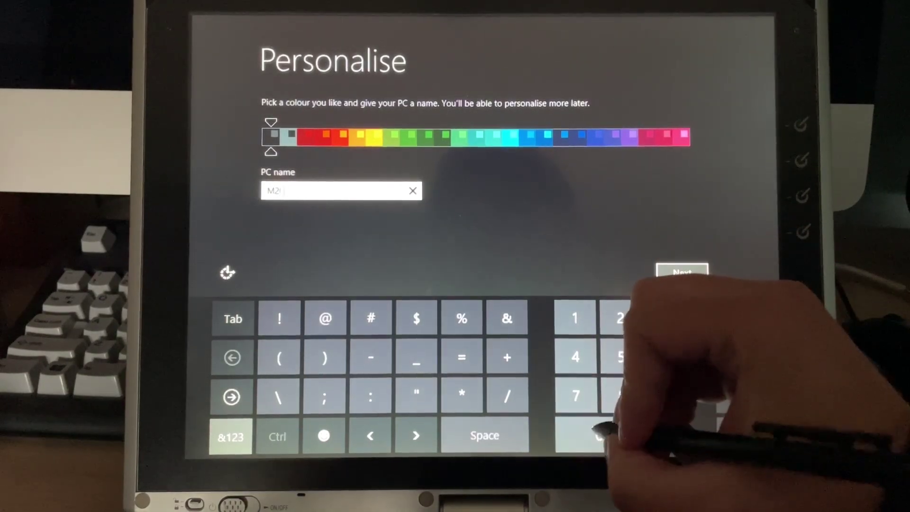
left_click(681, 272)
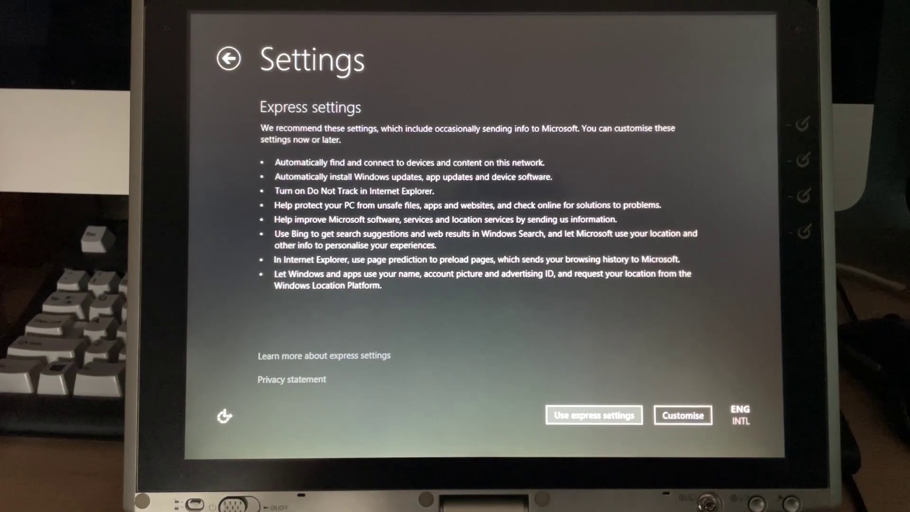
Step: Choose custom settings, skip setting up Windows Update, and advance to the sharing page
left_click(683, 416)
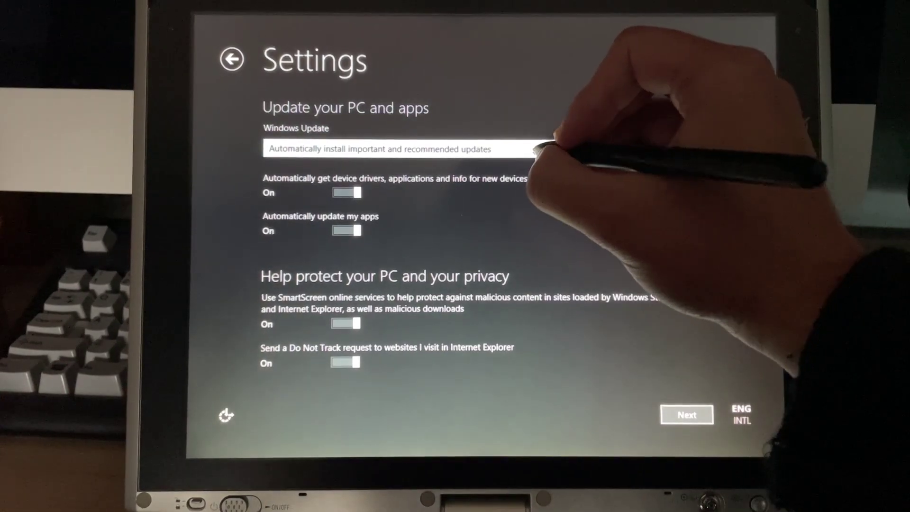
left_click(547, 148)
left_click(516, 192)
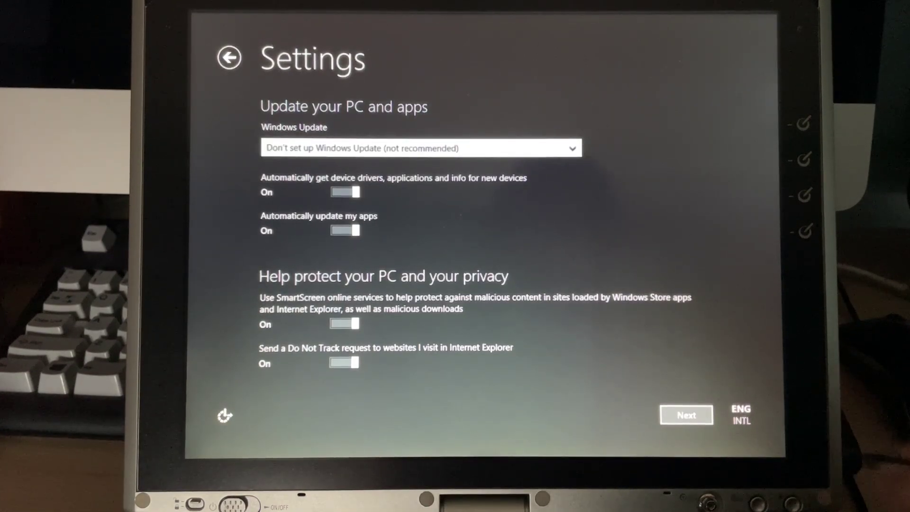
left_click(686, 415)
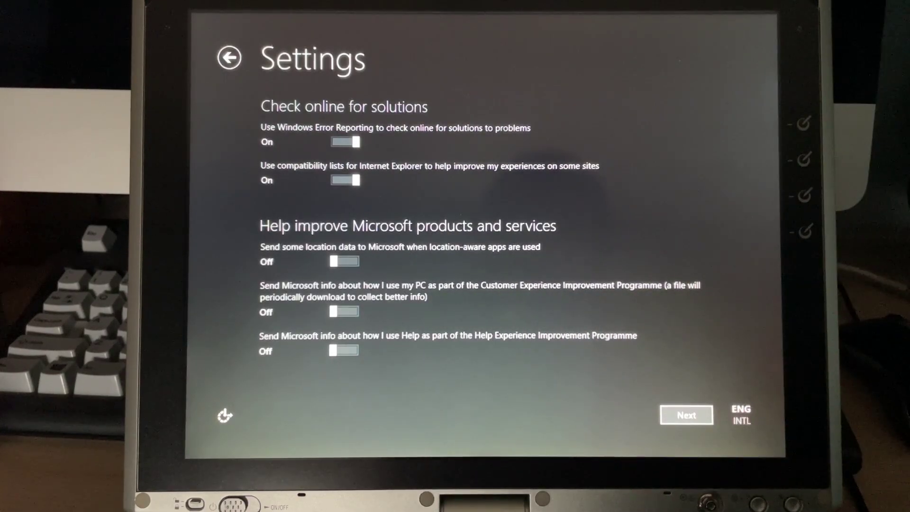
left_click(686, 415)
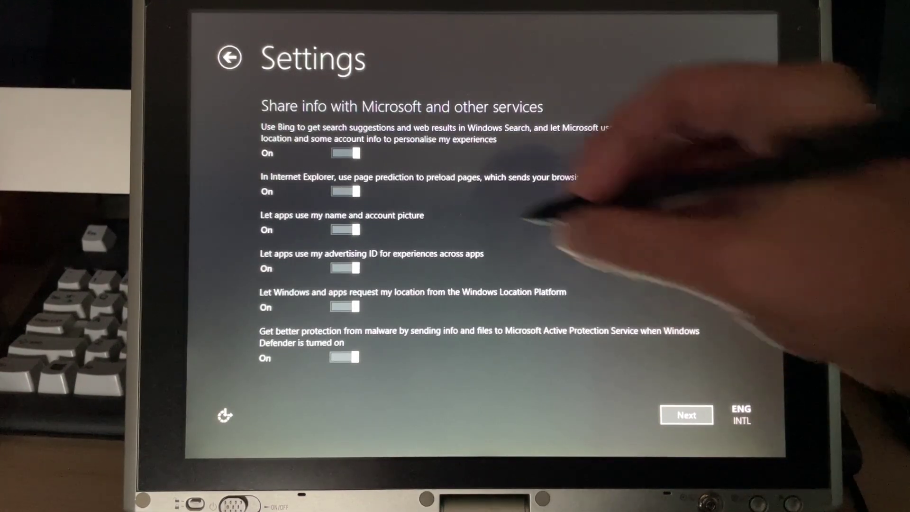
Step: Switch off Bing suggestions, page prediction, name, advertising ID, location and malware-reporting sharing
left_click(345, 153)
left_click(347, 190)
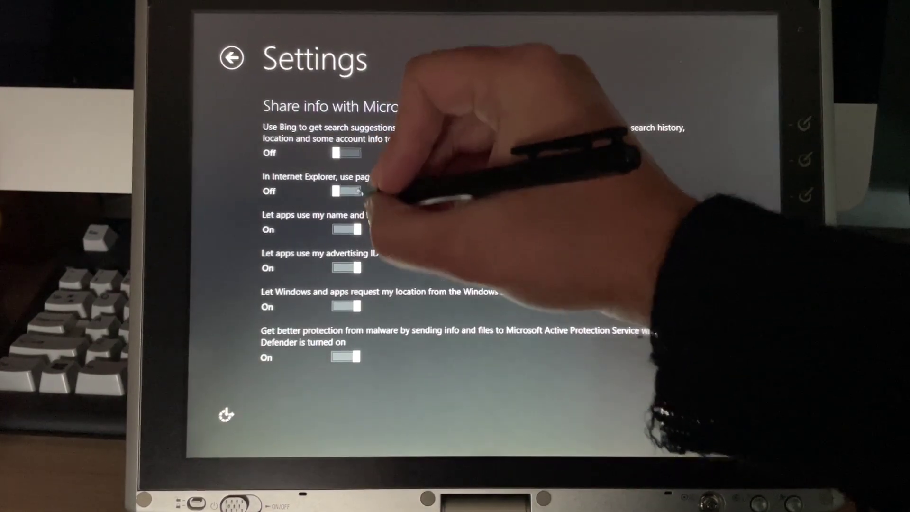
left_click(347, 229)
left_click(347, 267)
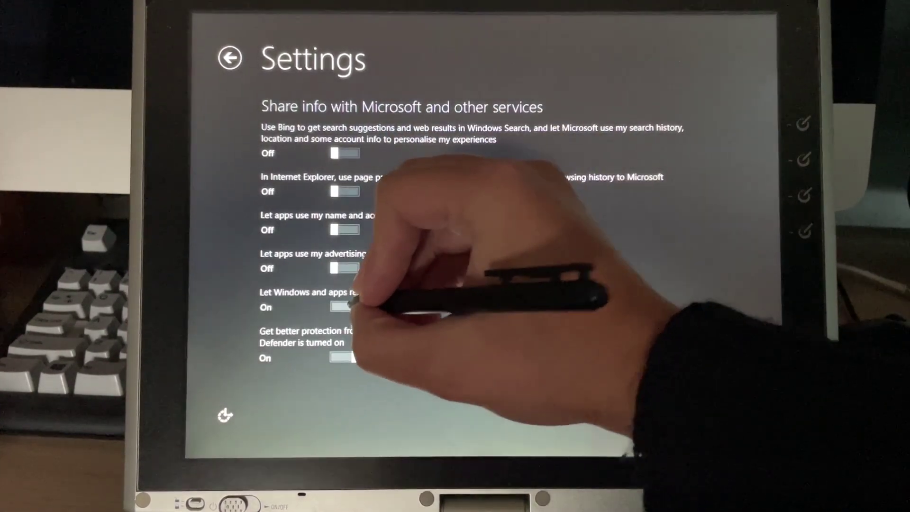
left_click(345, 306)
left_click(345, 357)
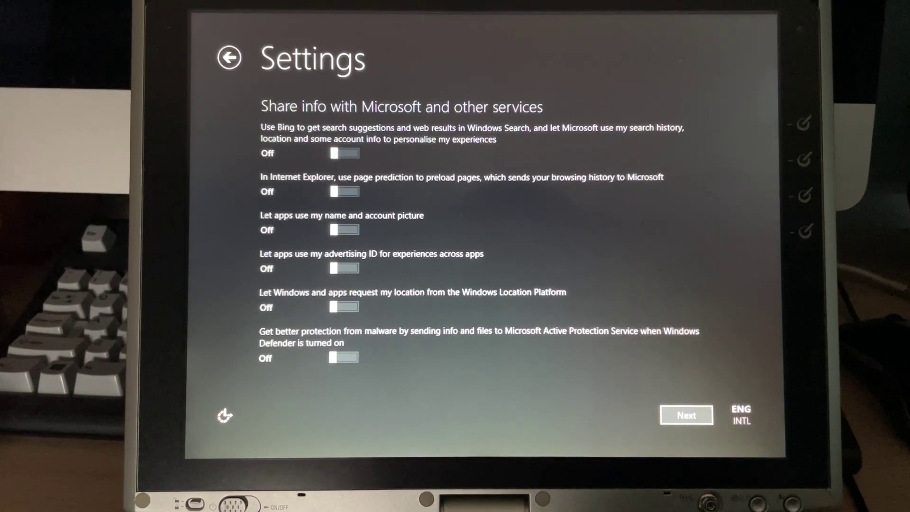
left_click(686, 415)
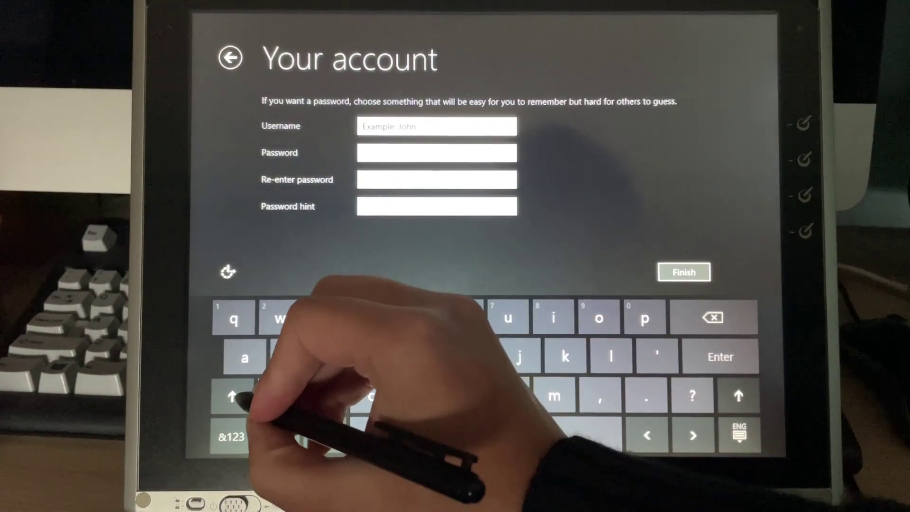
Step: Enter a capitalised username on the touch keyboard and finish setup
left_click(232, 396)
left_click(520, 356)
type("Jo")
left_click(599, 318)
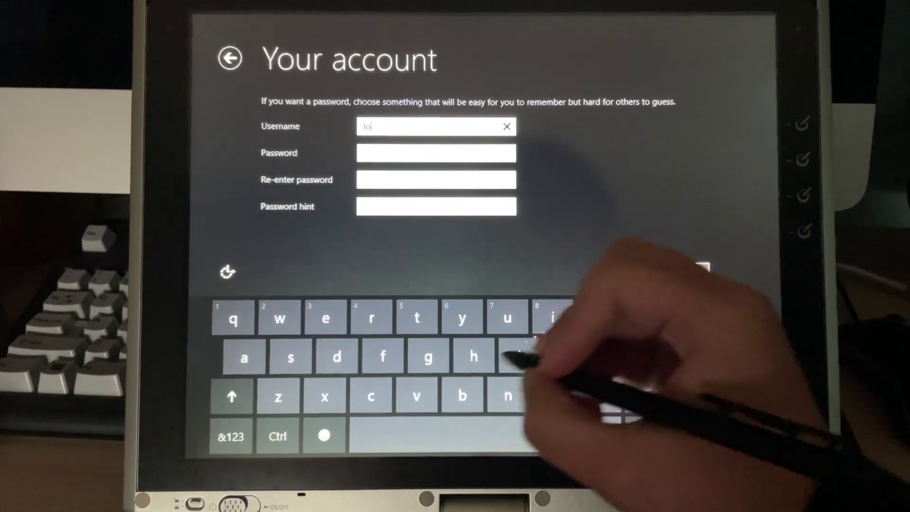
left_click(473, 356)
left_click(509, 395)
left_click(718, 356)
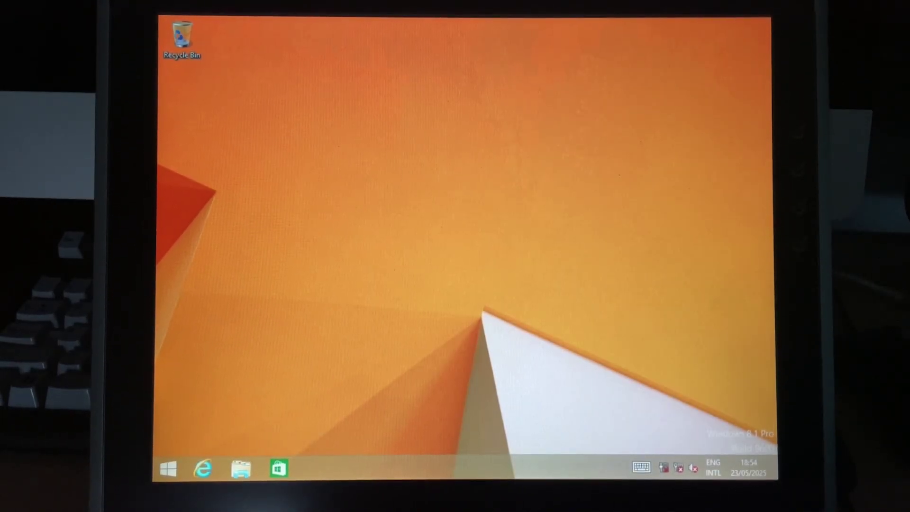
Step: Open Device Manager, dismiss the USB AutoPlay prompt, and open the portégé m200 drivers folder
right_click(168, 470)
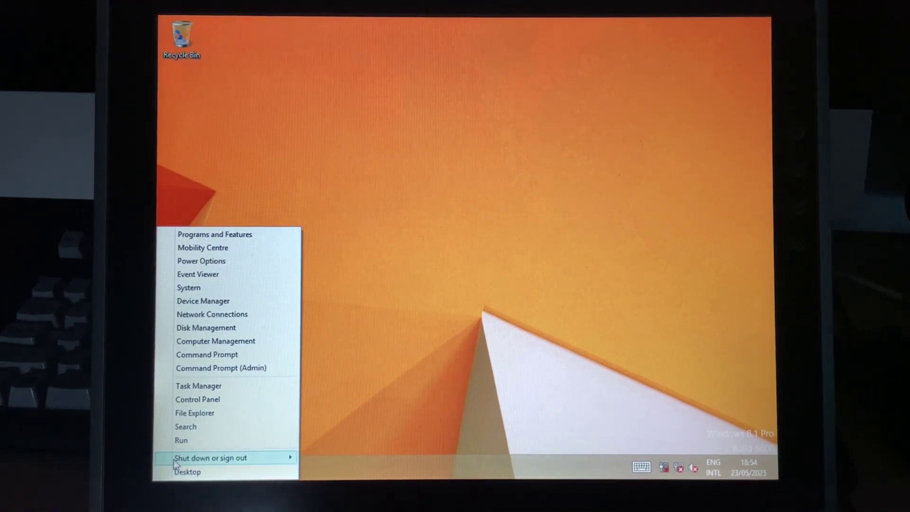
left_click(253, 303)
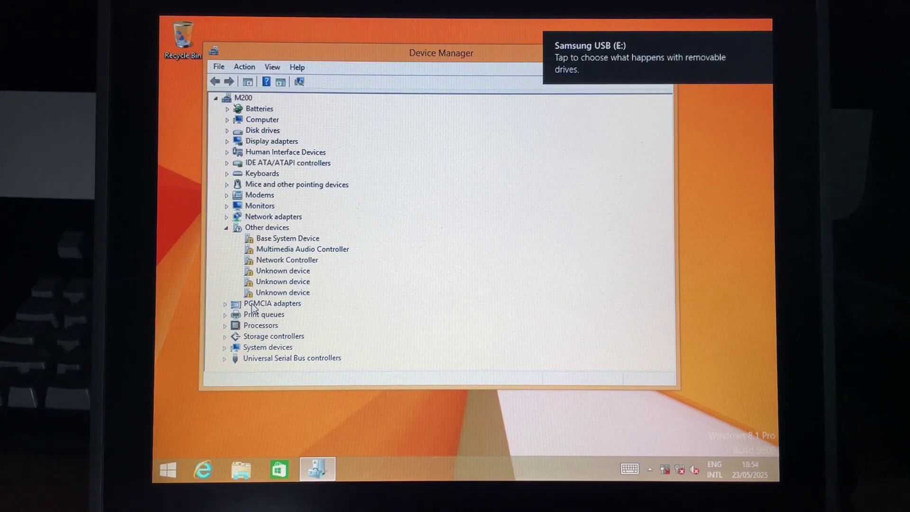
left_click(641, 56)
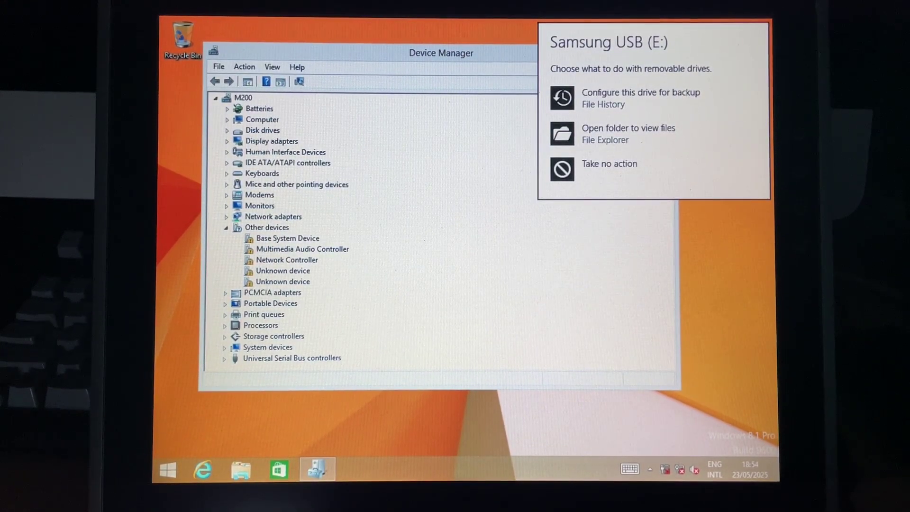
key("Escape")
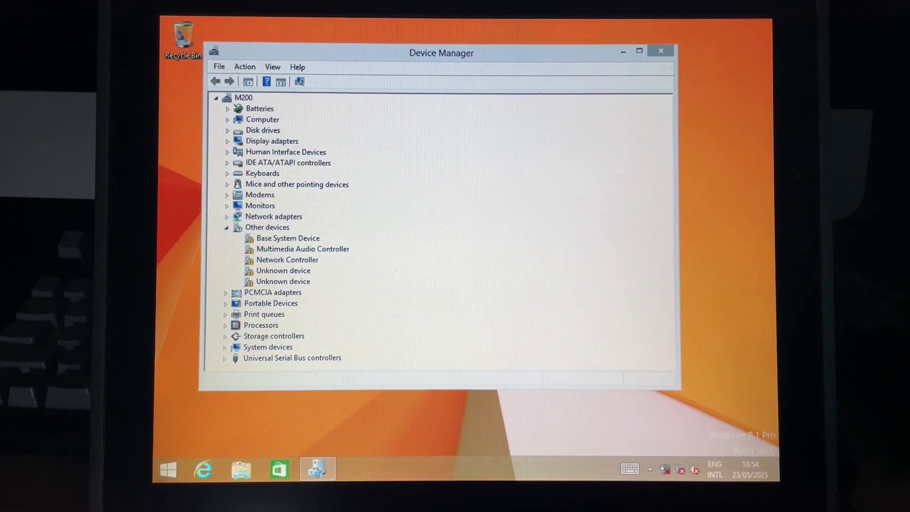
left_click(241, 469)
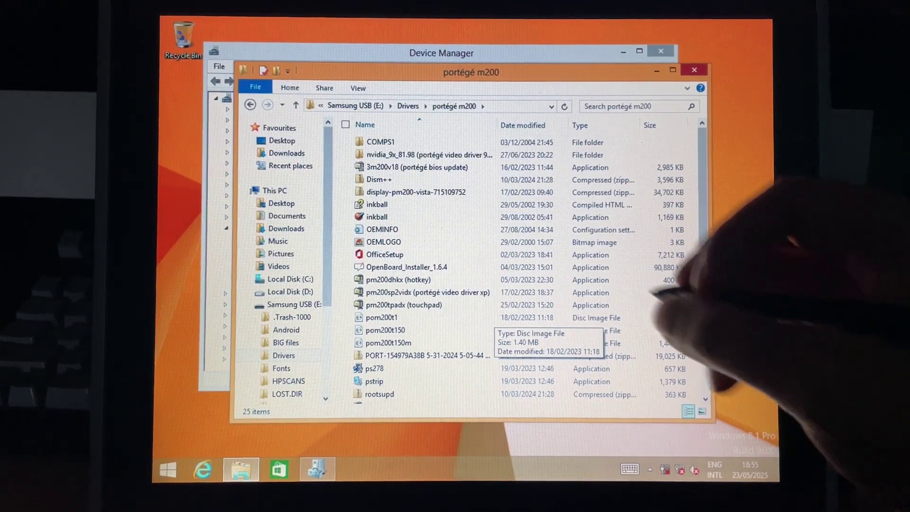
Step: Open the display-pm200-vista zip and copy its NVIDIA folder into Downloads
double_click(416, 192)
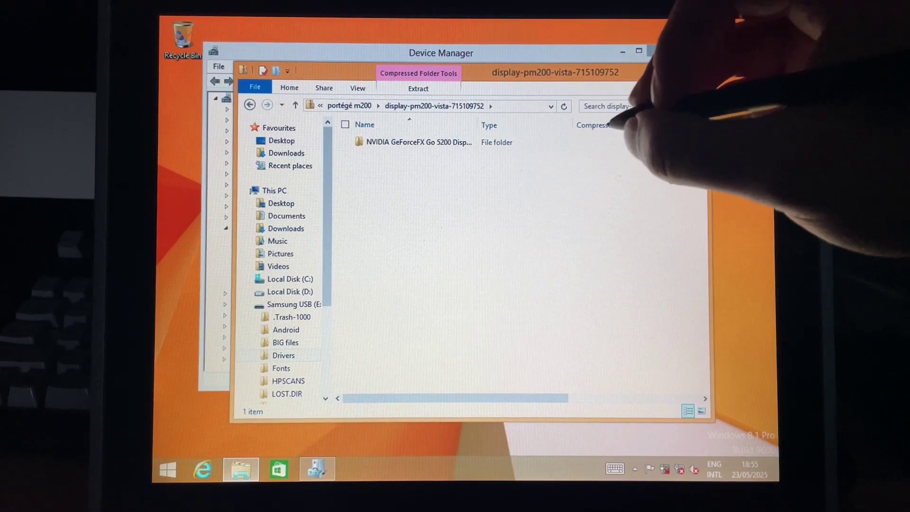
left_click_drag(406, 143, 299, 154)
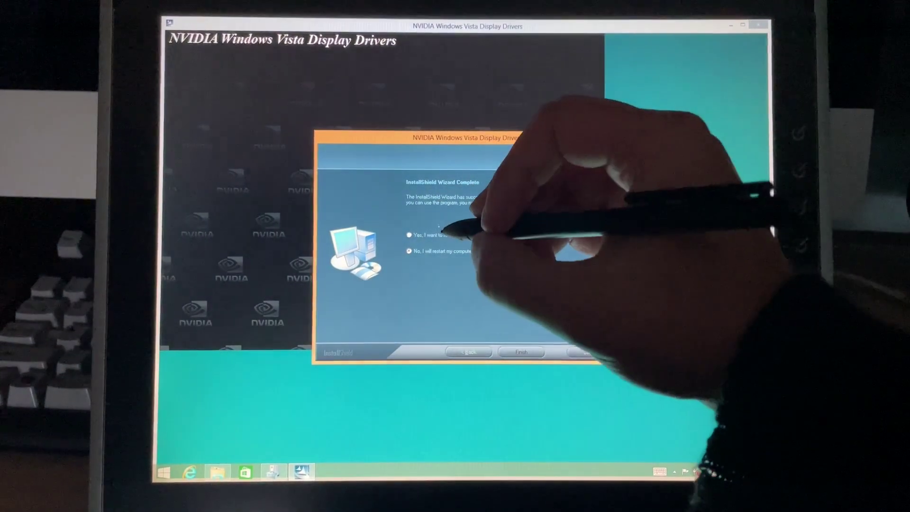
Step: Choose 'Yes, I want to restart my computer now' and finish the NVIDIA installer
left_click(455, 235)
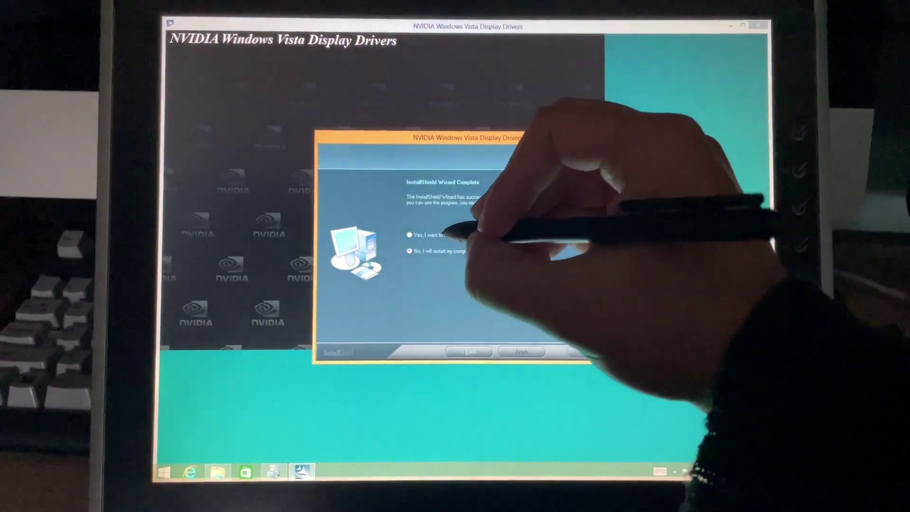
left_click(521, 354)
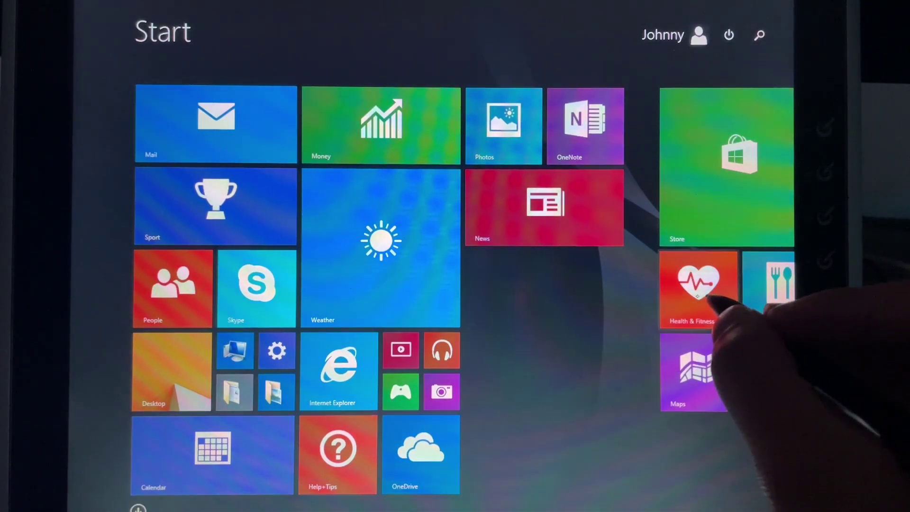
Step: Open PC settings through the Settings charm's Change PC settings
left_click_drag(700, 310, 700, 306)
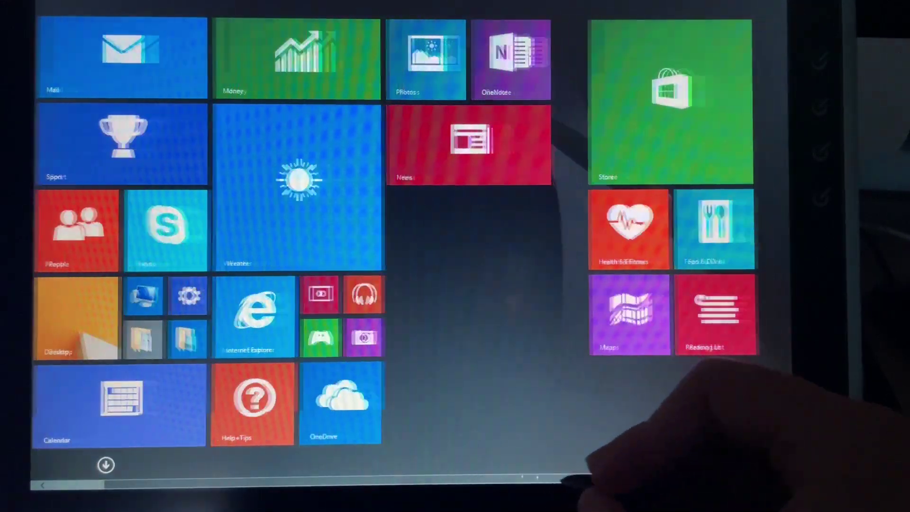
left_click_drag(458, 481, 610, 481)
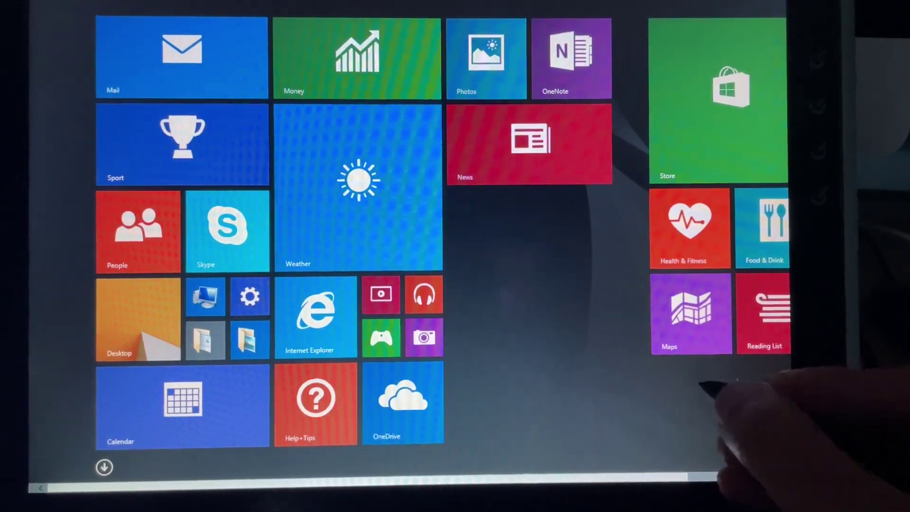
key("super+c")
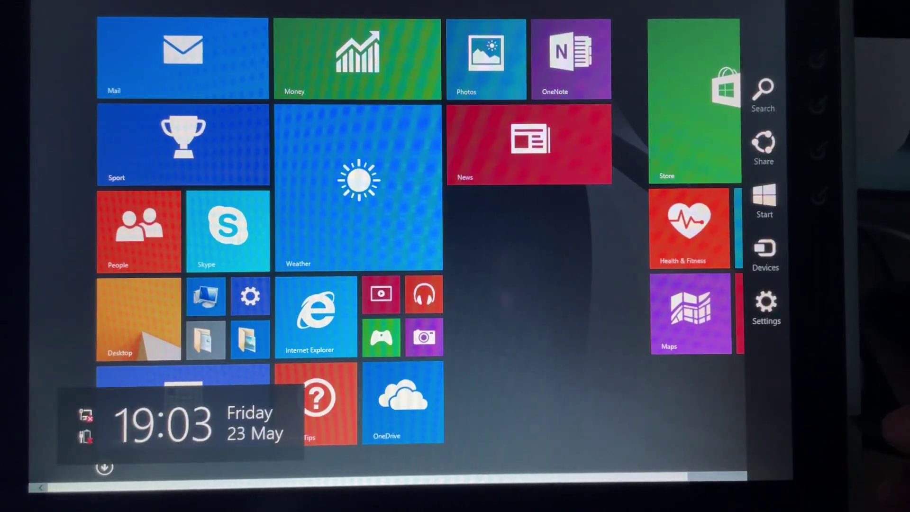
key("super+i")
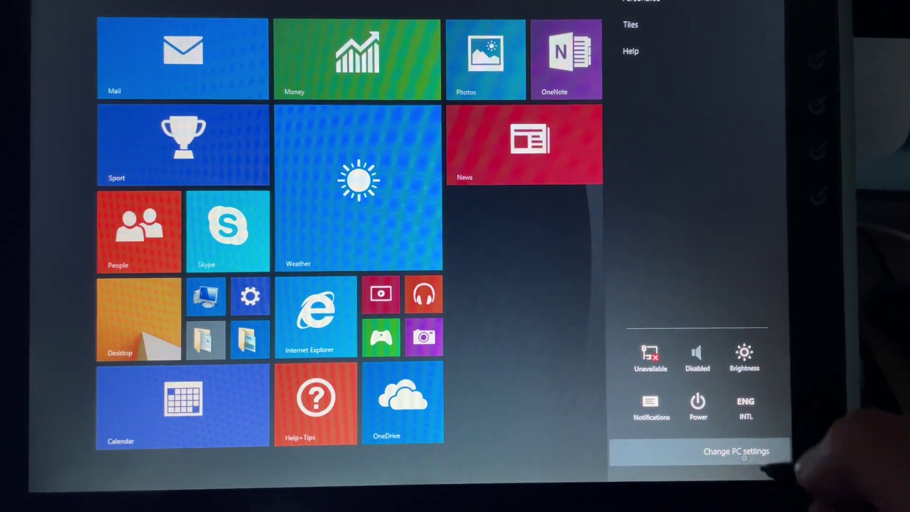
left_click(737, 452)
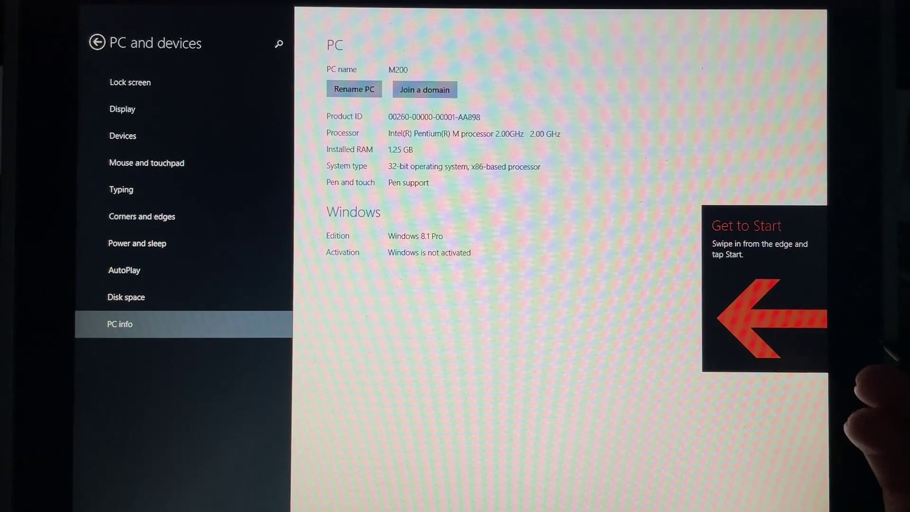
Step: Leave PC info via the charms bar and return to the Start screen
left_click_drag(903, 341, 847, 342)
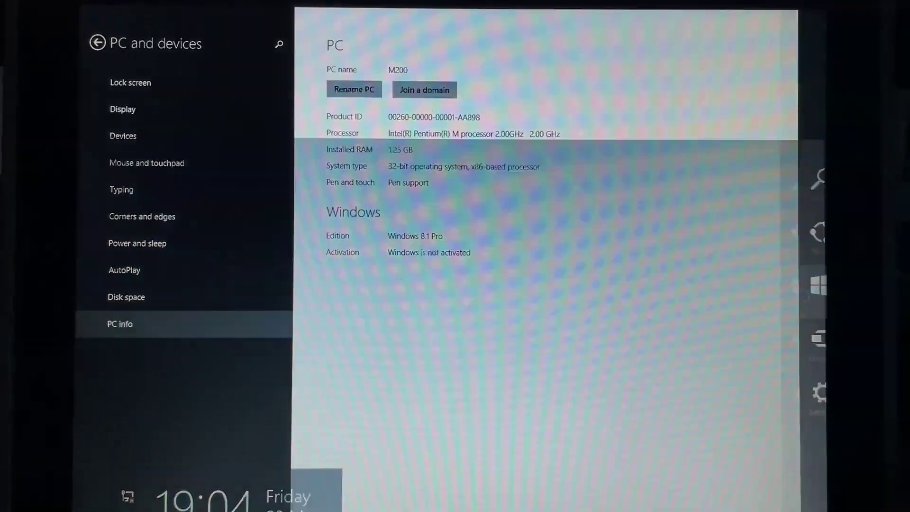
left_click(817, 285)
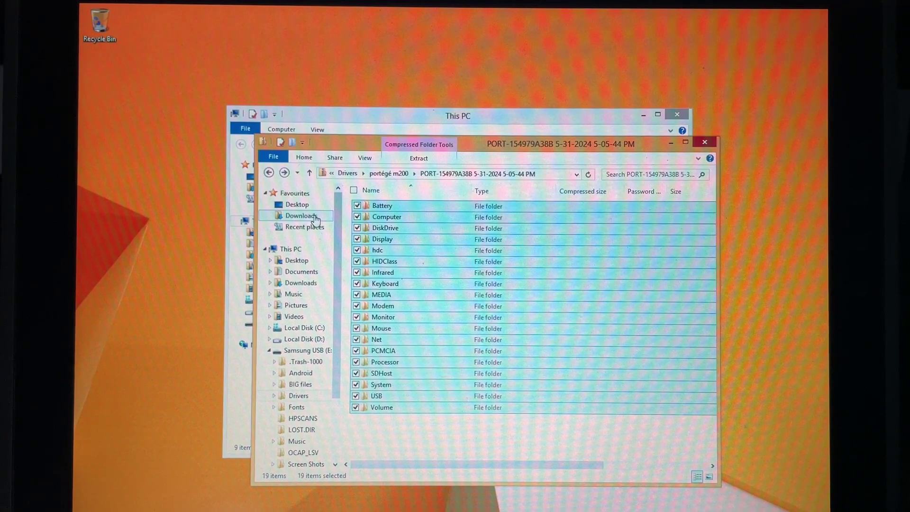
Step: Open the Downloads folder in File Explorer
left_click(315, 216)
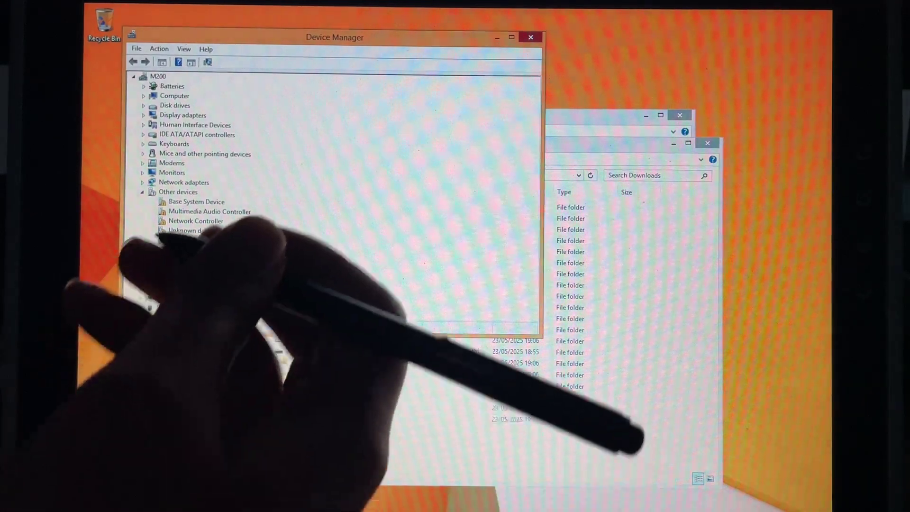
Step: Update the Base System Device driver from Downloads, installing the unverified driver anyway
right_click(206, 202)
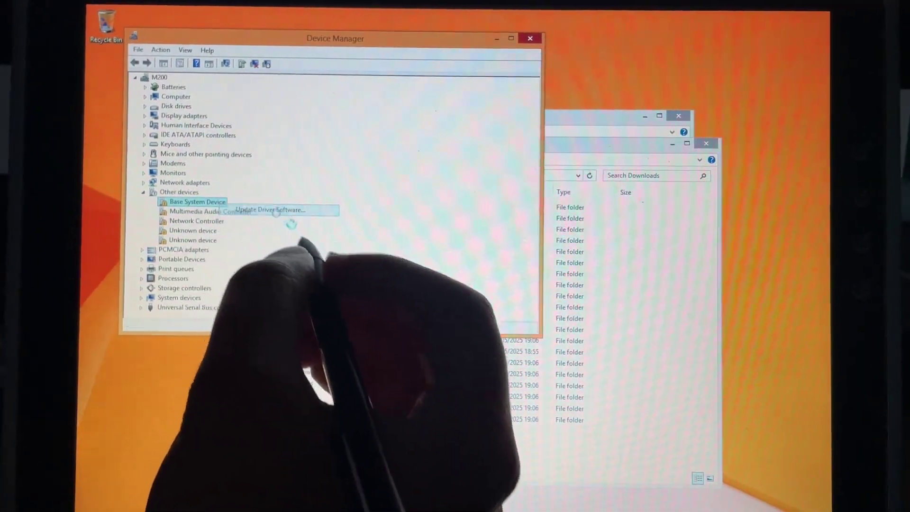
left_click(273, 209)
left_click(267, 217)
left_click(420, 168)
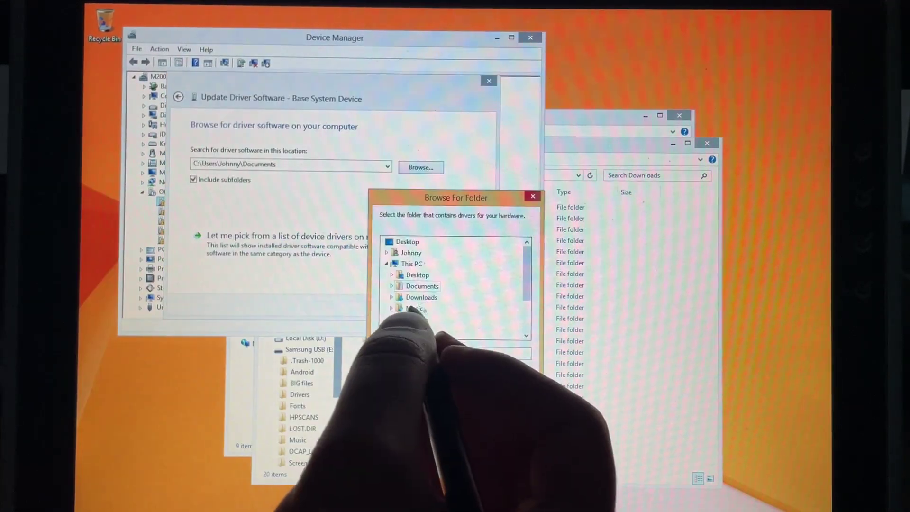
left_click(420, 301)
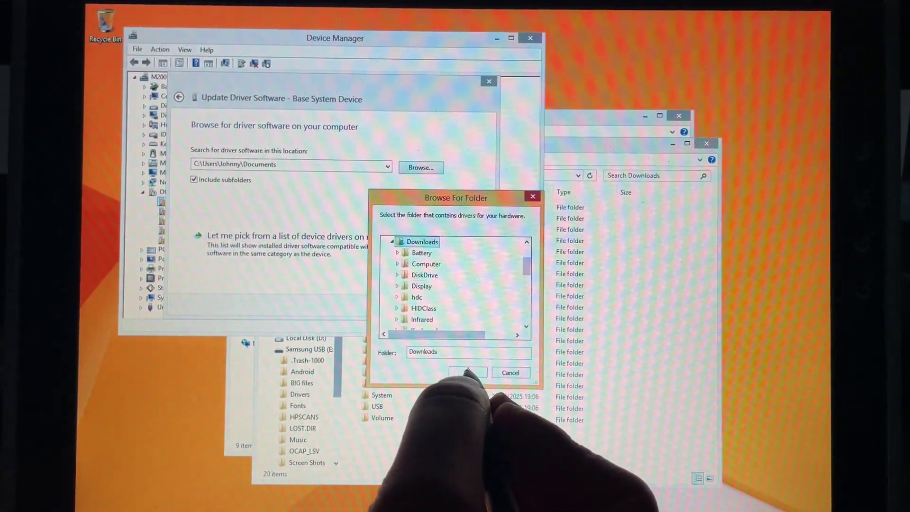
left_click(466, 372)
left_click(416, 307)
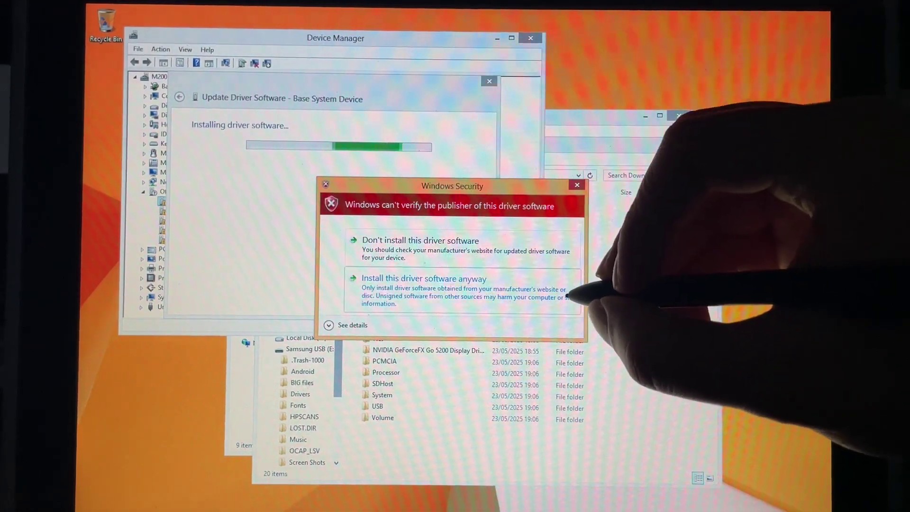
left_click(541, 285)
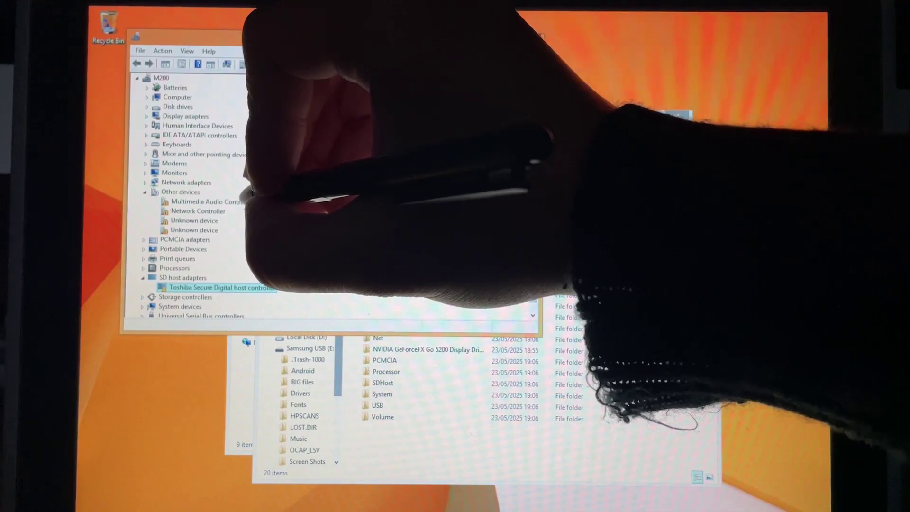
Step: Install the SoundMAX audio driver for the Multimedia Audio Controller from a local folder
double_click(207, 203)
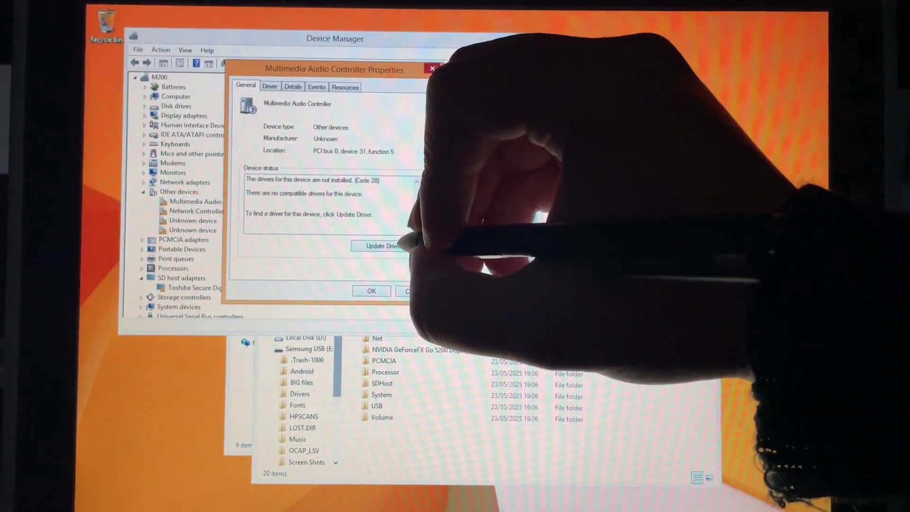
left_click(384, 246)
left_click(235, 197)
left_click(409, 291)
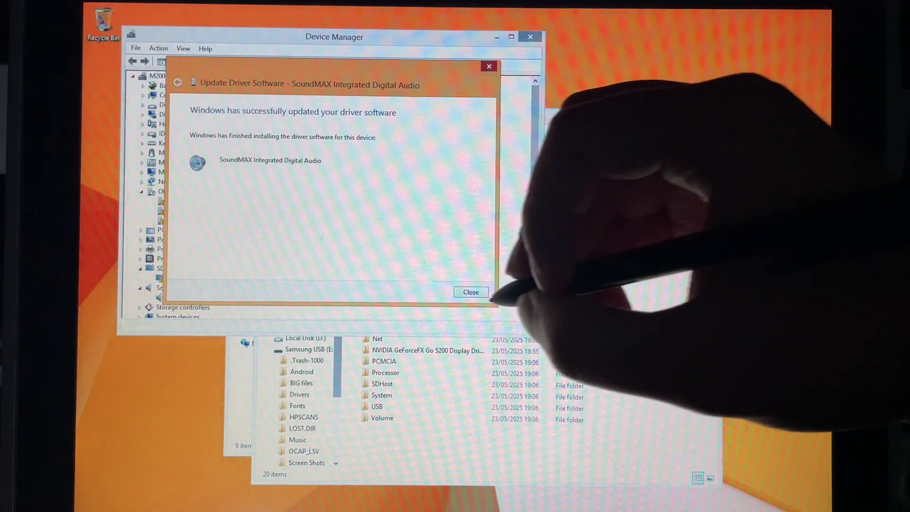
left_click(470, 291)
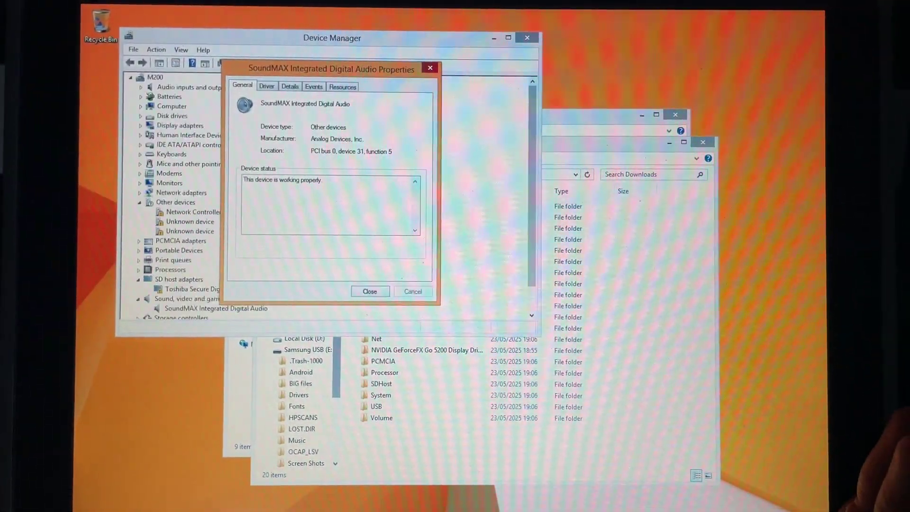
Step: Test the volume, then install the Intel PRO/Wireless 2200BG driver despite its unverified publisher
left_click(756, 421)
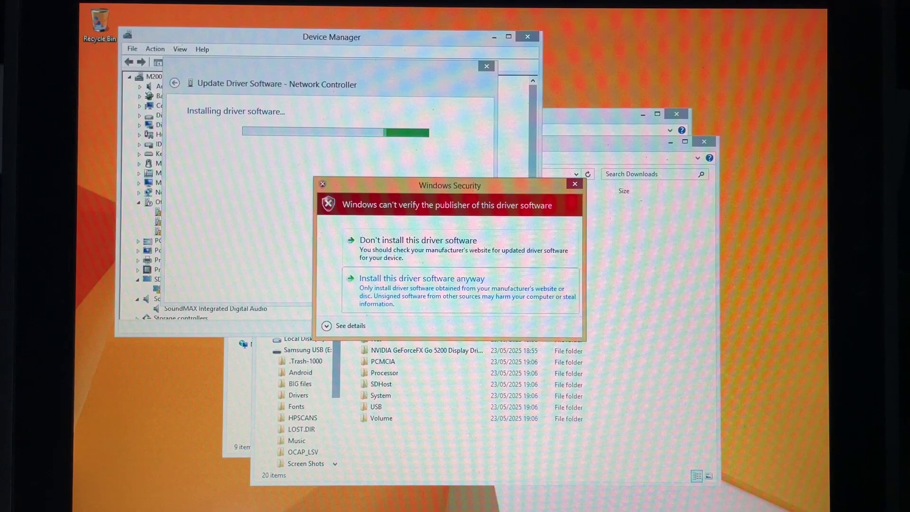
left_click(541, 291)
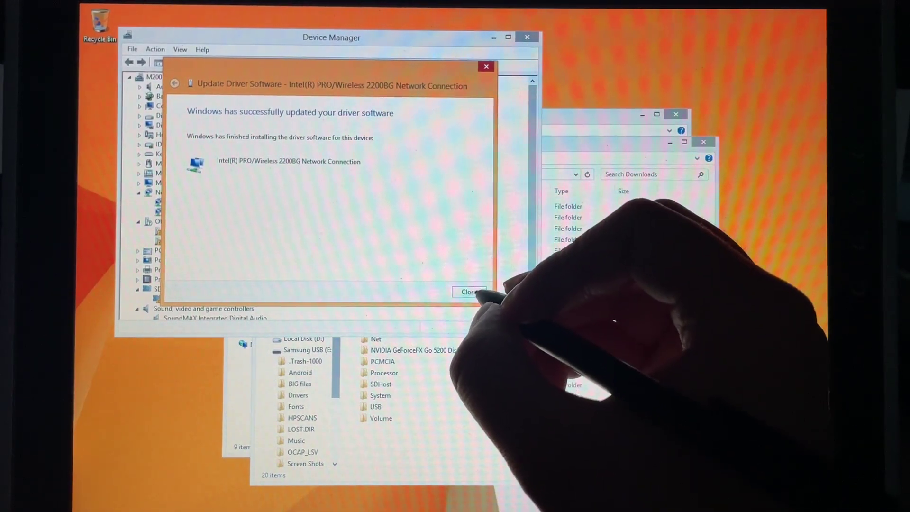
left_click(471, 292)
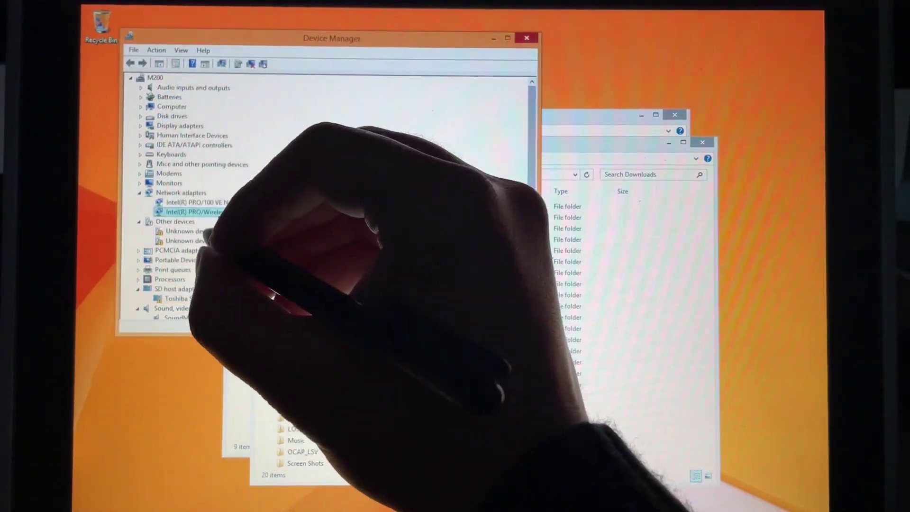
Step: Finish the Bluetooth ACPI driver install and dismiss the failed Unknown device installation
double_click(189, 230)
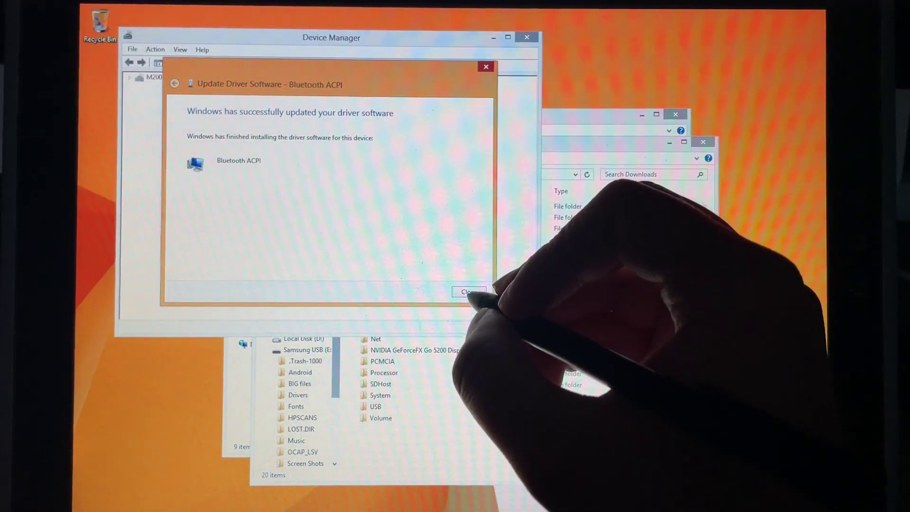
left_click(469, 292)
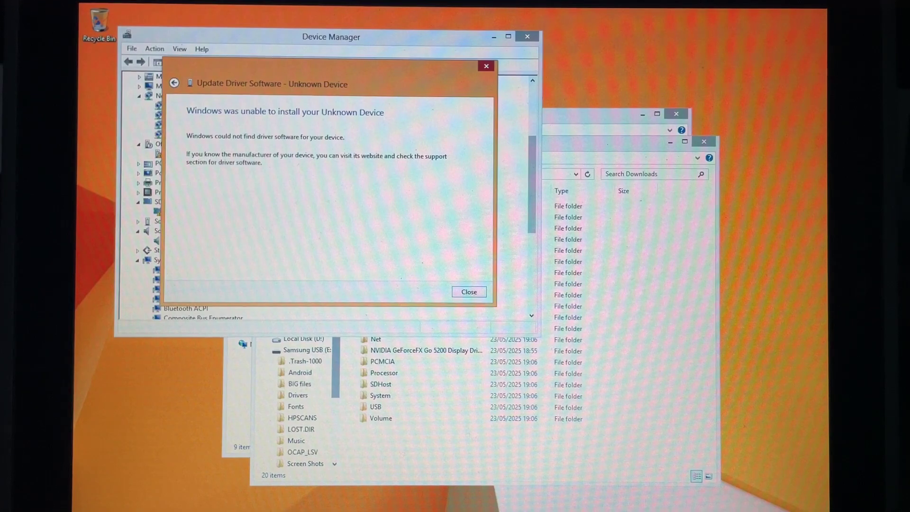
left_click(469, 291)
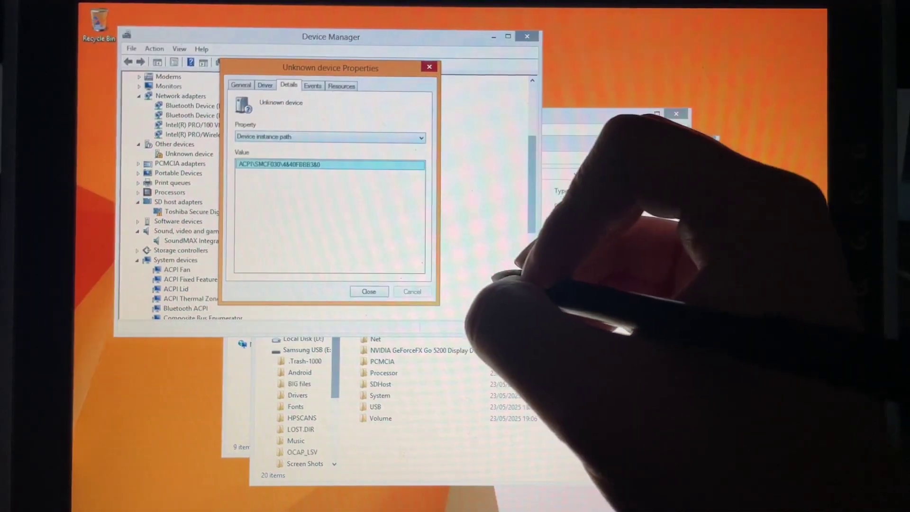
Step: Show the Unknown device's Hardware Ids, then close its properties and Device Manager
left_click(366, 138)
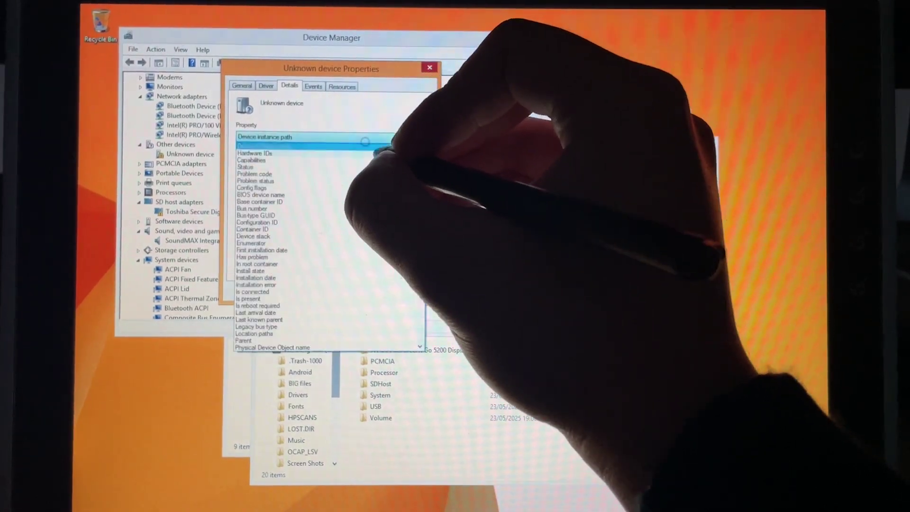
left_click(366, 151)
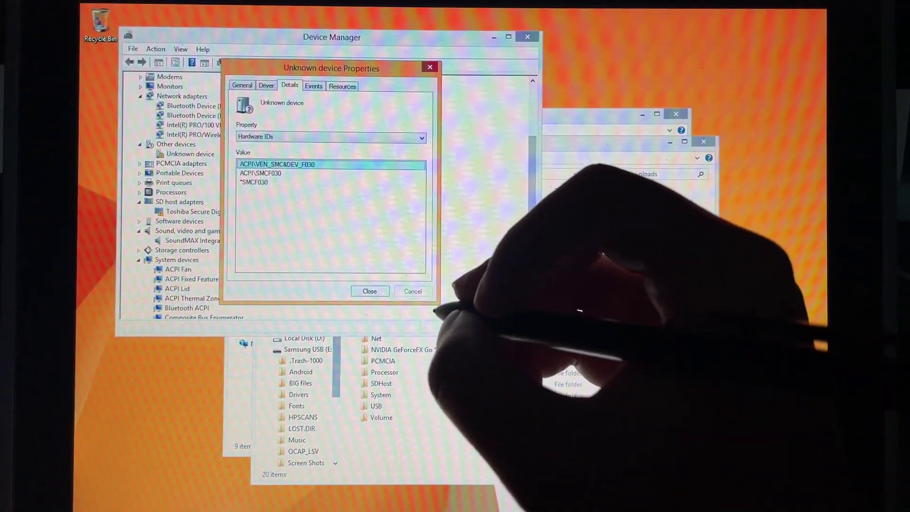
left_click(519, 475)
left_click(527, 38)
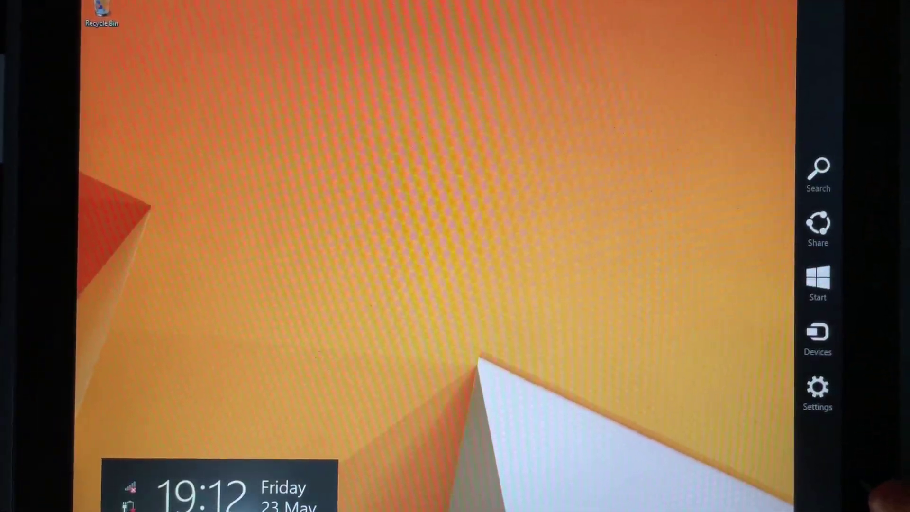
Step: Restart the tablet from the Settings charm's Power menu
left_click(816, 390)
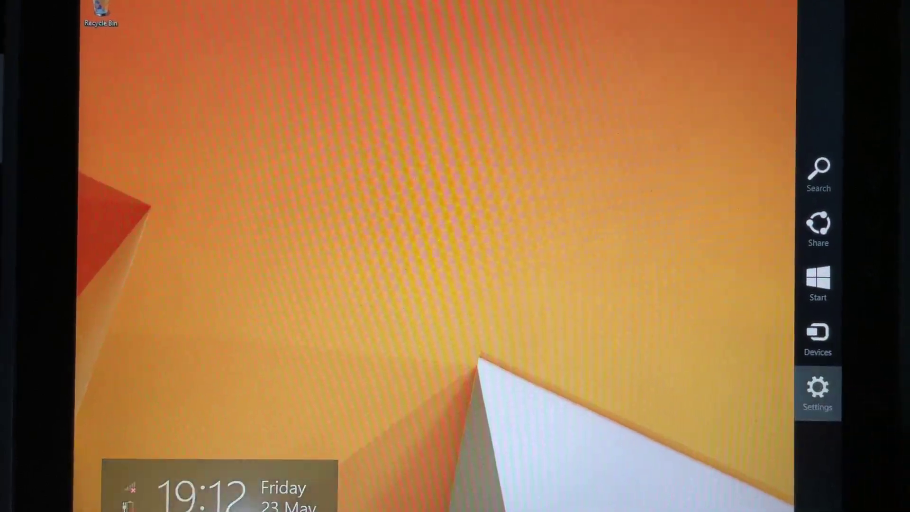
left_click(746, 490)
left_click(736, 453)
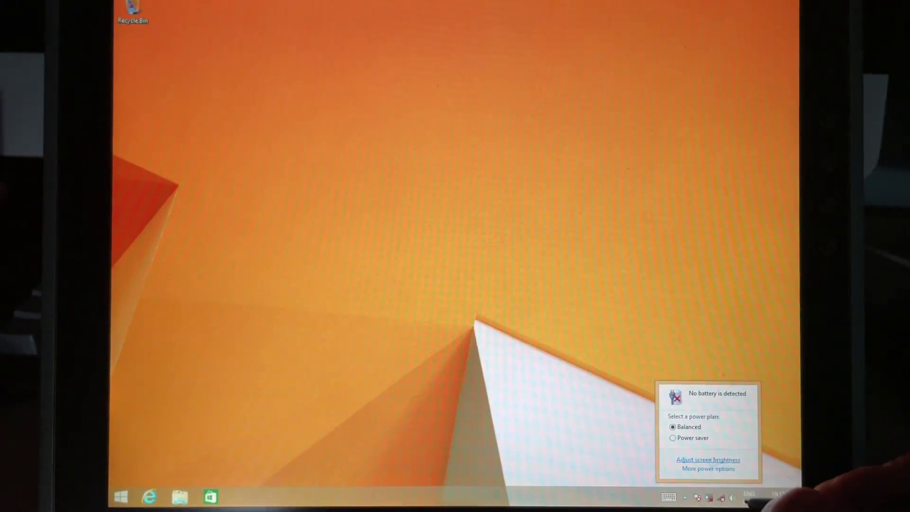
Step: Make High performance the active power plan and adjust the screen brightness slider
left_click(747, 500)
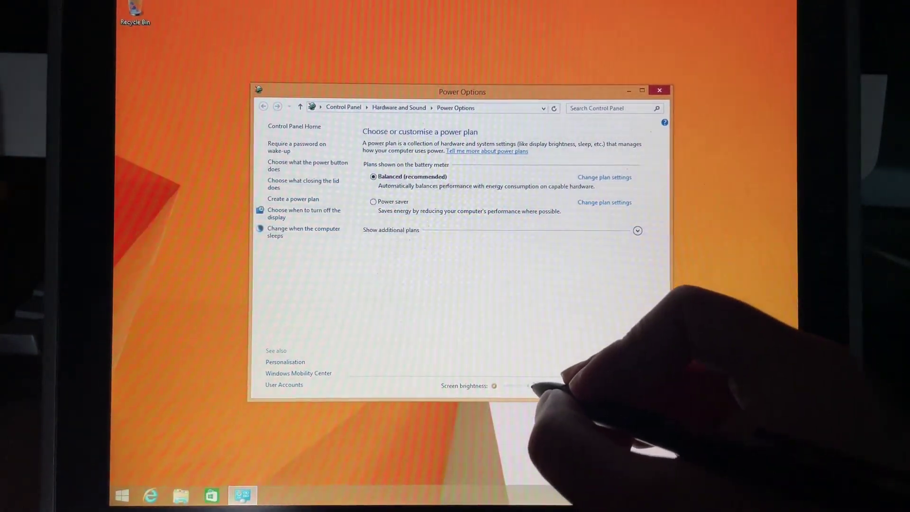
left_click(638, 231)
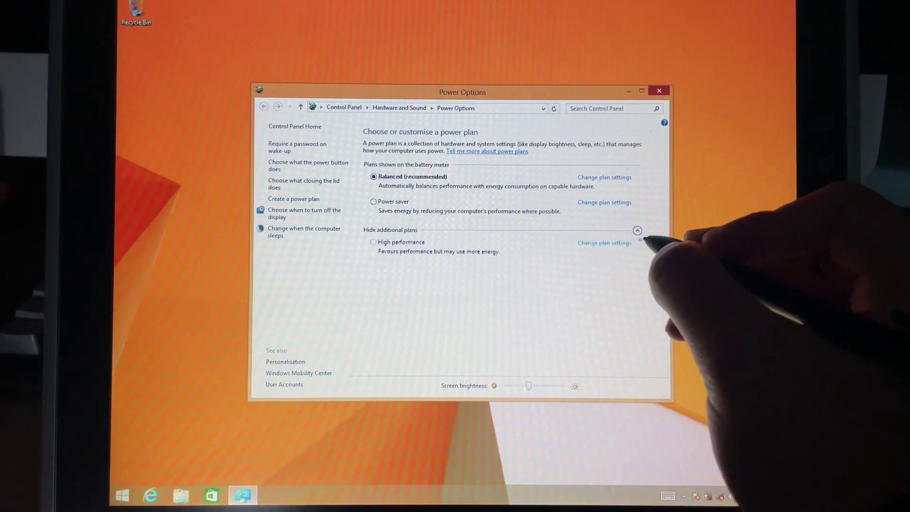
left_click(420, 244)
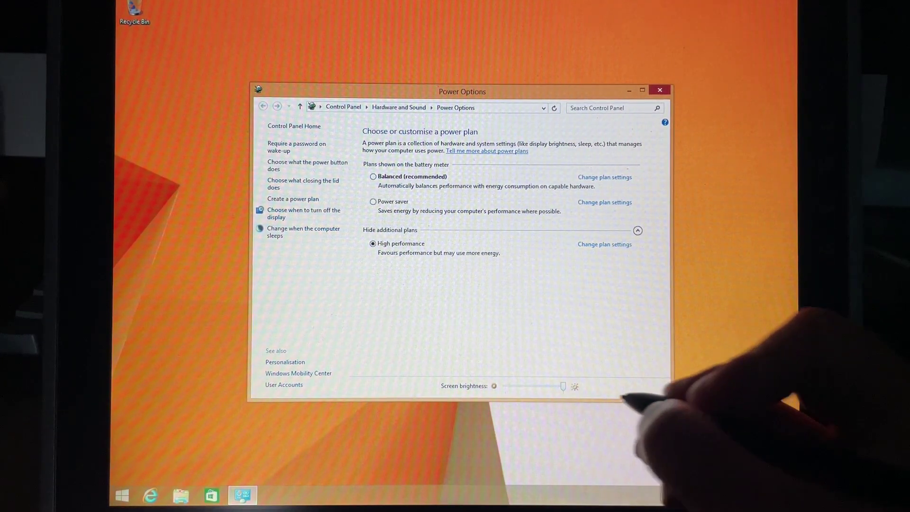
left_click_drag(562, 386, 540, 387)
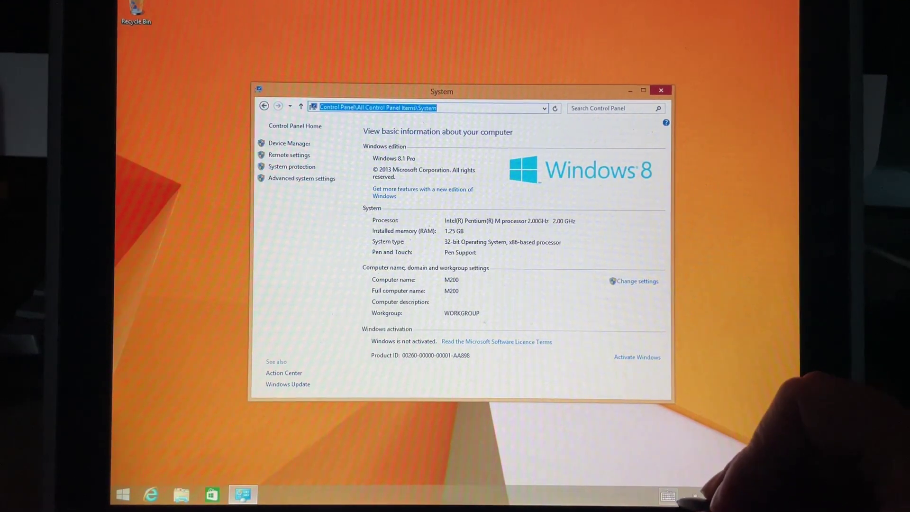
Step: Try the touch keyboard with 'testing keyboard' in the address bar, erase it, then switch to handwriting
left_click(668, 496)
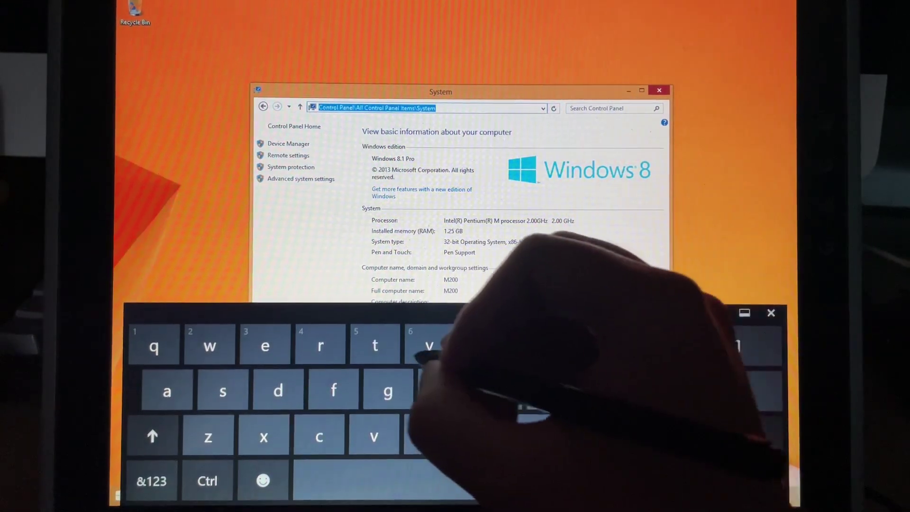
type("testing k")
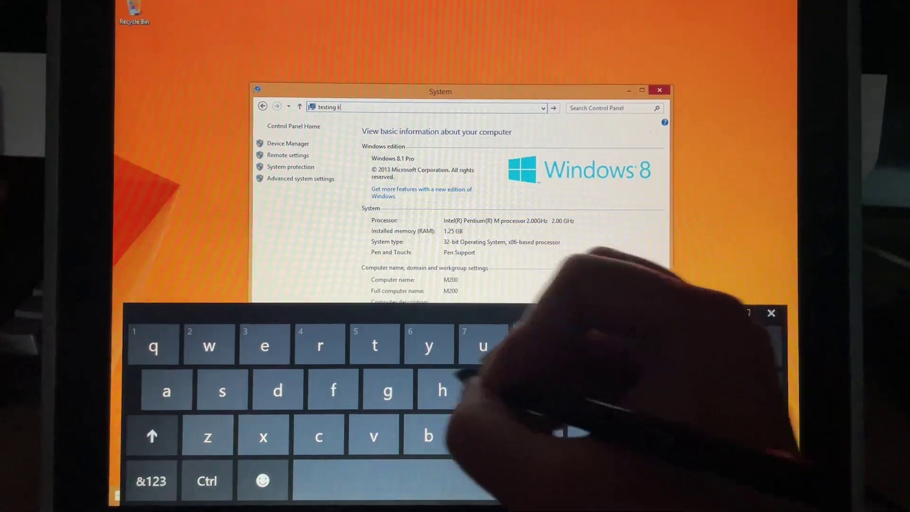
type("eybo")
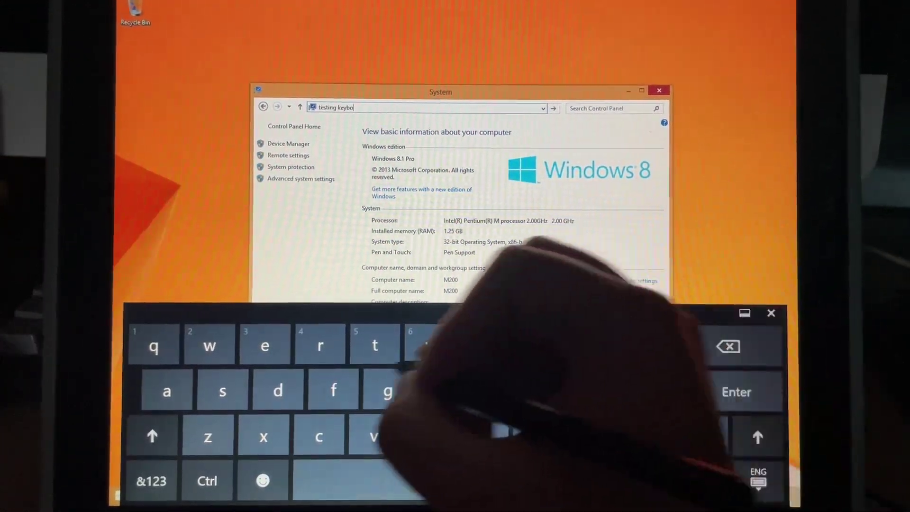
type("ard")
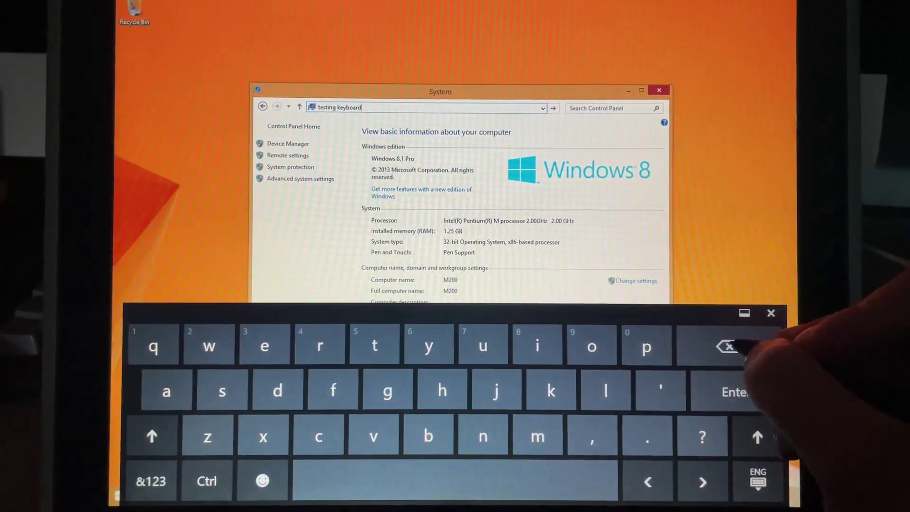
key("BackSpace")
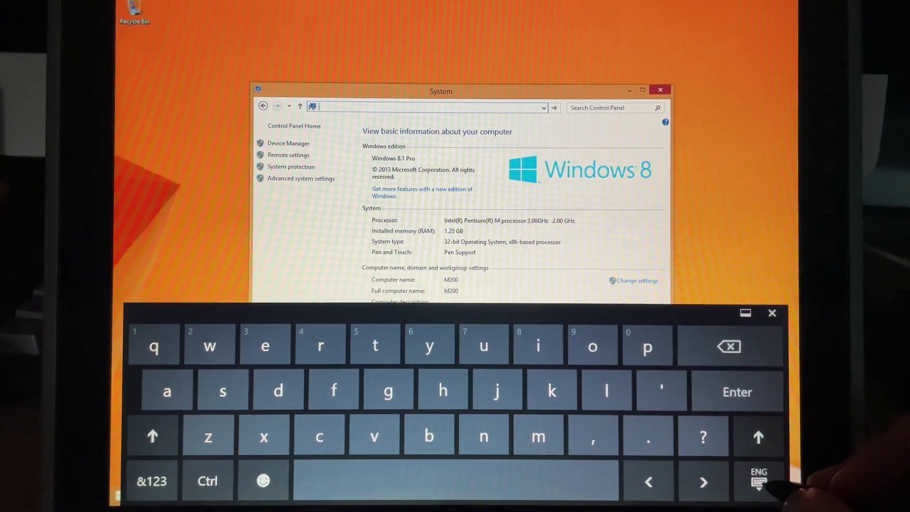
left_click(759, 482)
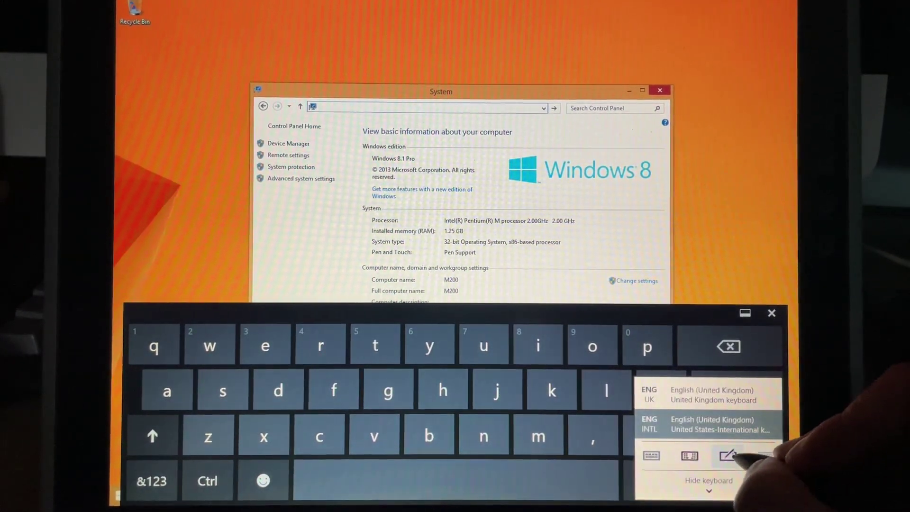
left_click(731, 458)
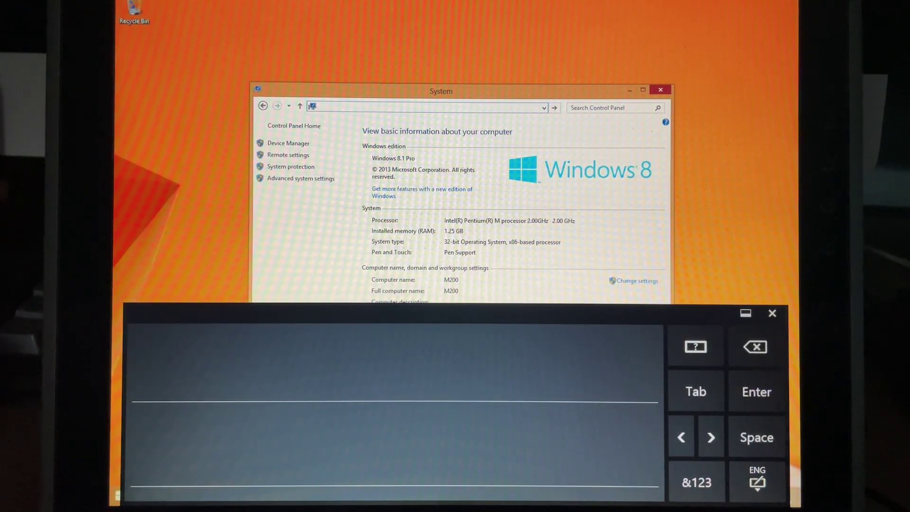
Step: Handwrite 'hello' into the address bar, insert it and go to that address
mouse_move(192, 340)
left_mouse_down()
mouse_move(211, 393)
mouse_move(236, 396)
left_mouse_up()
left_click_drag(254, 342, 256, 400)
mouse_move(278, 341)
left_mouse_down()
mouse_move(280, 400)
mouse_move(301, 380)
left_mouse_up()
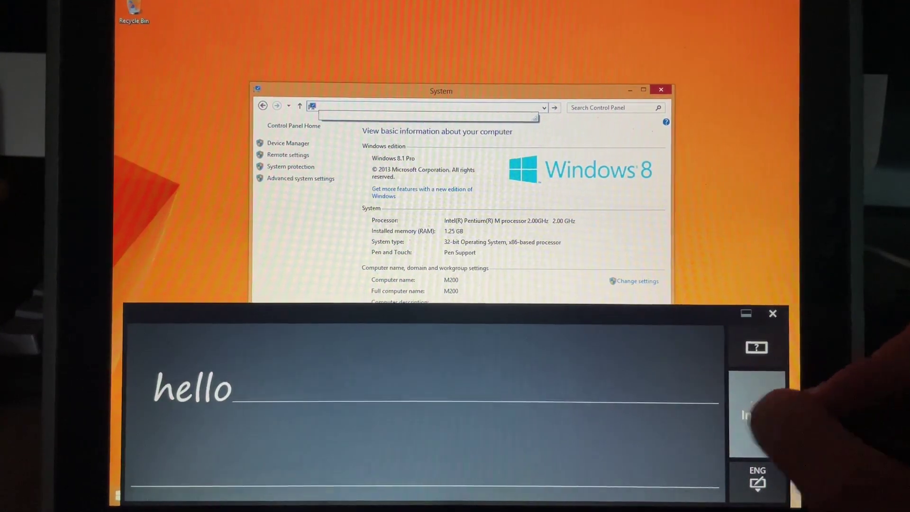
left_click(758, 416)
left_click(753, 392)
Step: Switch the touch keyboard to the split layout and close Internet Explorer
left_click(758, 478)
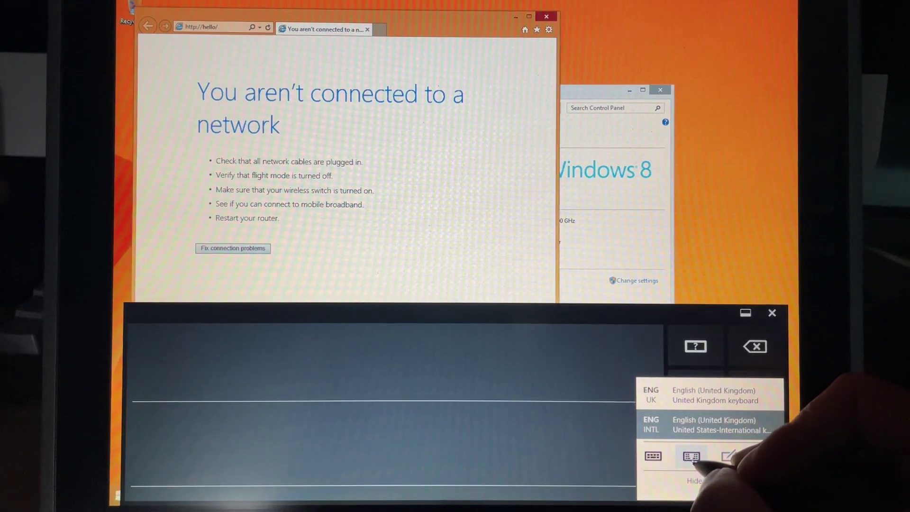
left_click(692, 457)
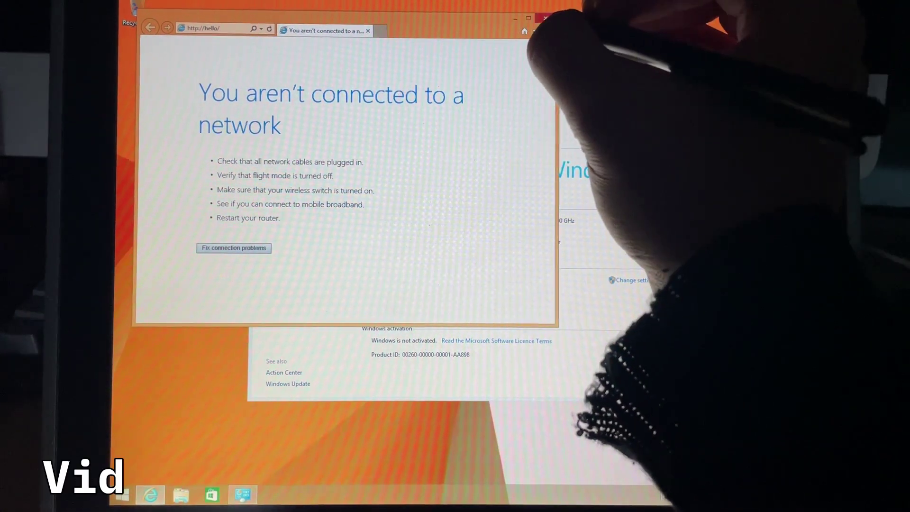
left_click(546, 15)
Step: Close the System information window with its X button
left_click(660, 90)
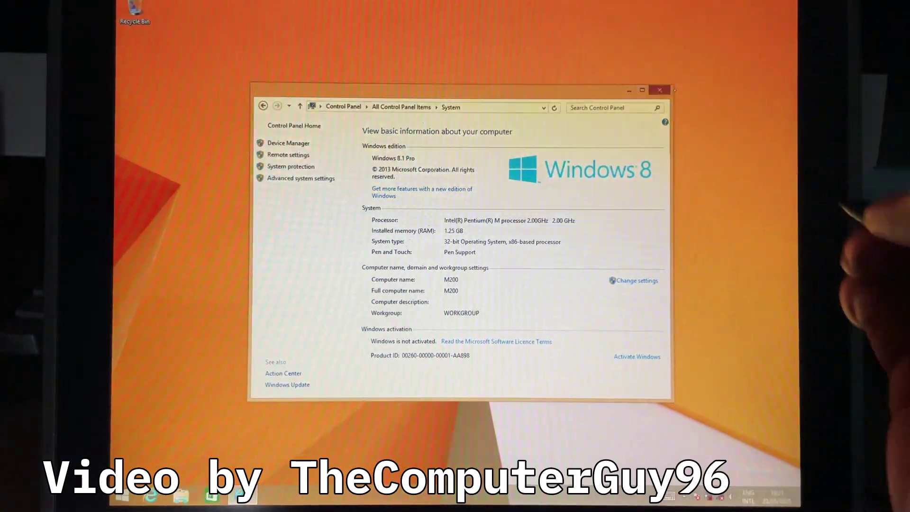